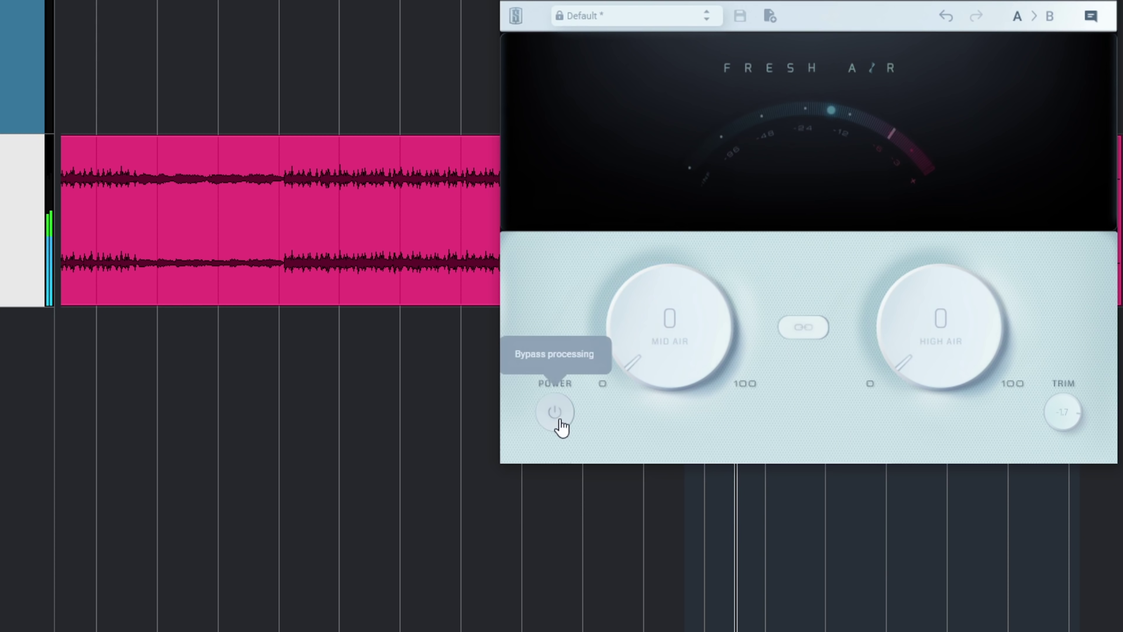
# Step: Re-enable Fresh Air processing on the mix track and raise High Air to 43%
pyautogui.click(503, 423)
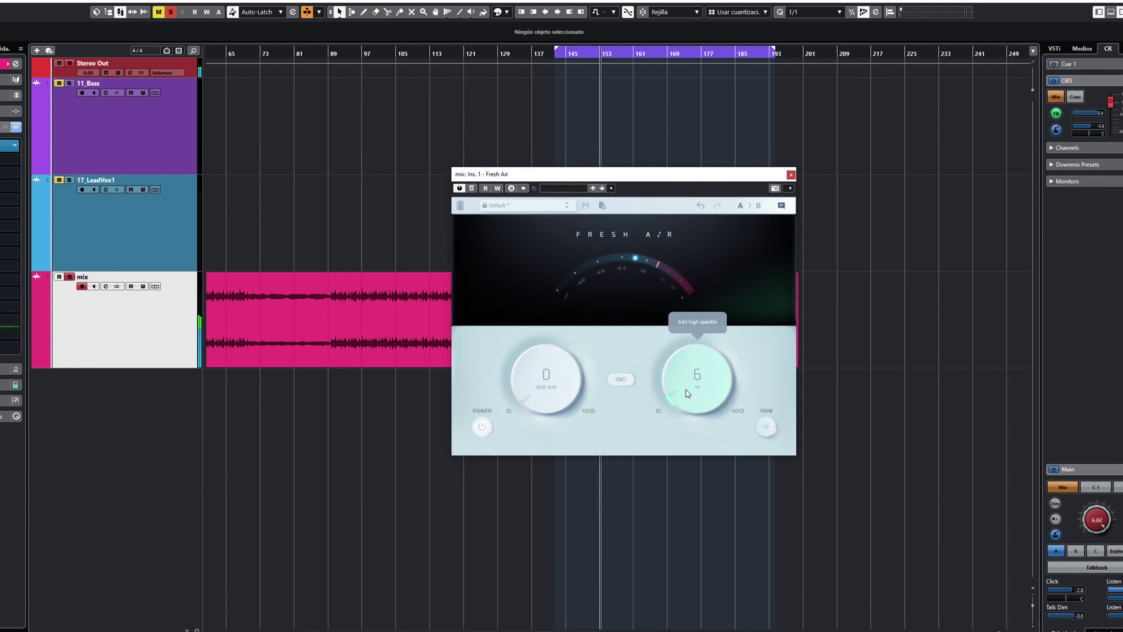
pyautogui.moveTo(684, 390); pyautogui.dragTo(656, 130)
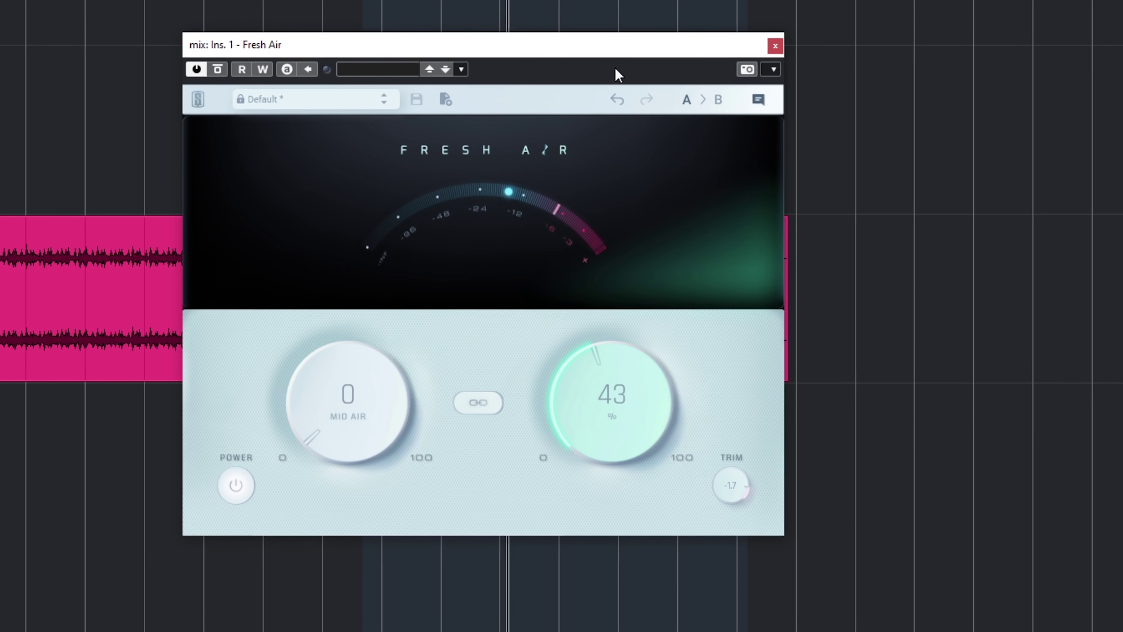
pyautogui.moveTo(615, 68); pyautogui.dragTo(610, 0)
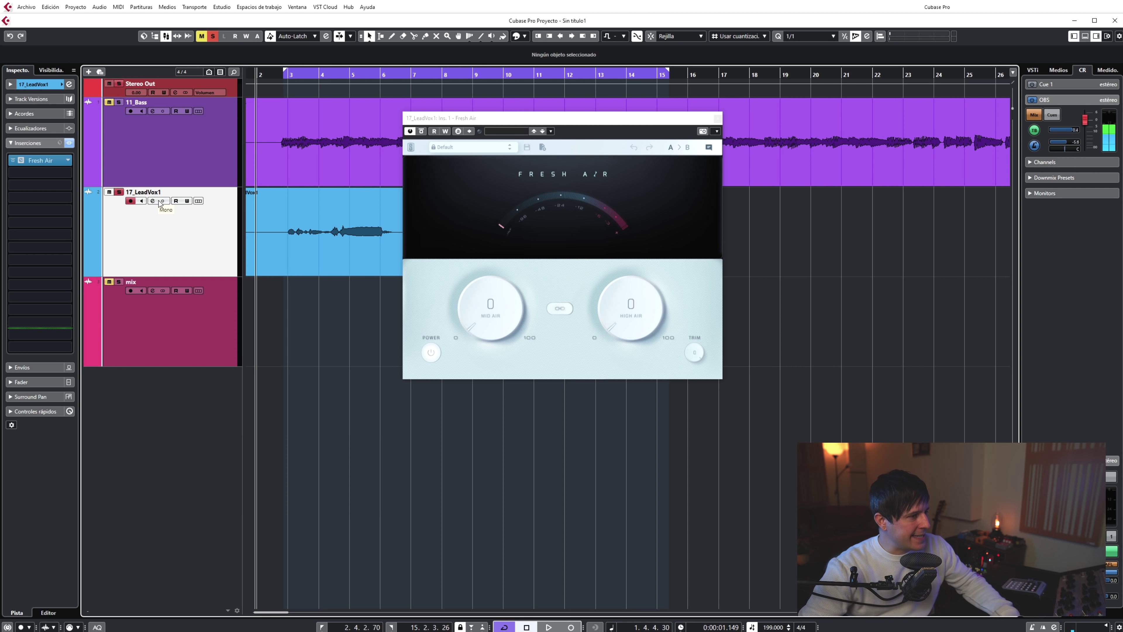
# Step: Play the lead vocal alone, return to the loop start, and play it together with the soloed 11_Bass track
pyautogui.press('space')
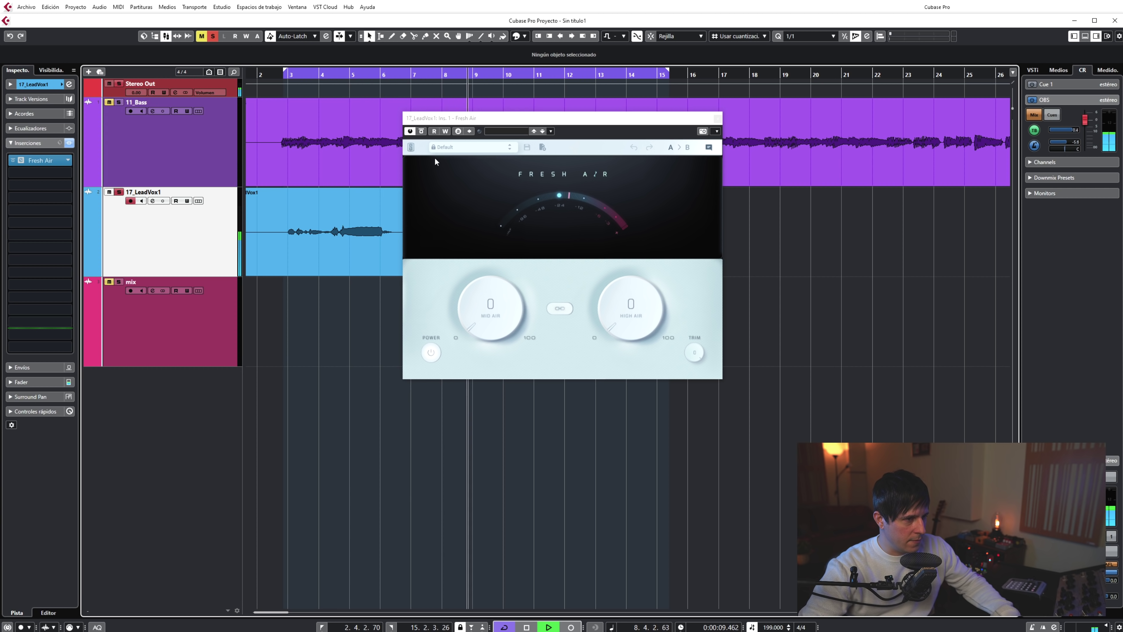
pyautogui.press('space')
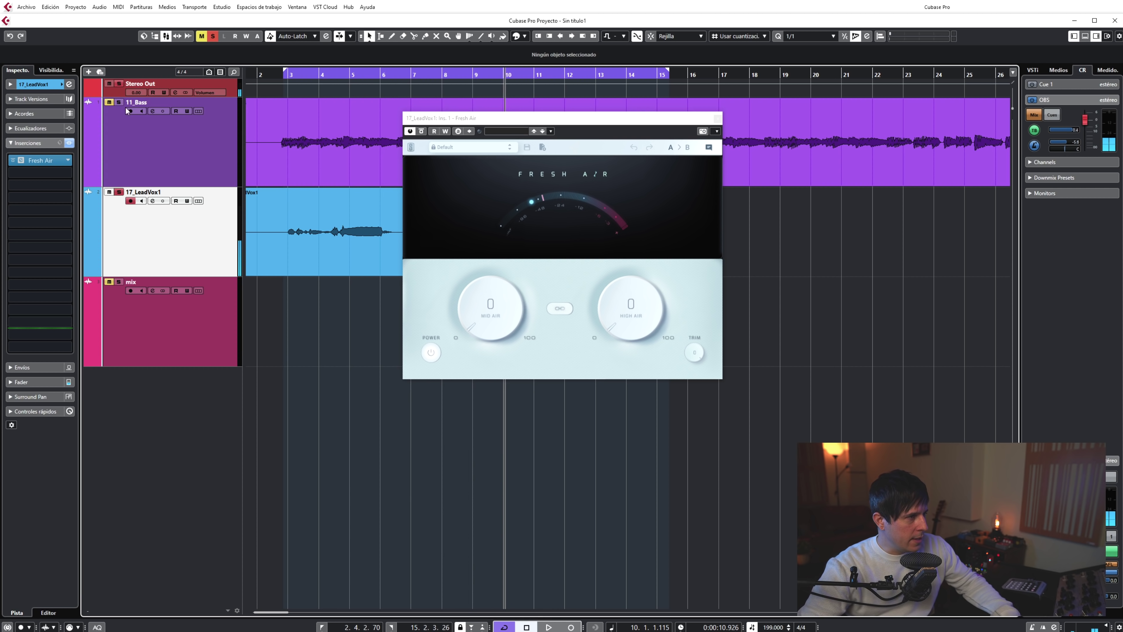
pyautogui.press('KP_1')
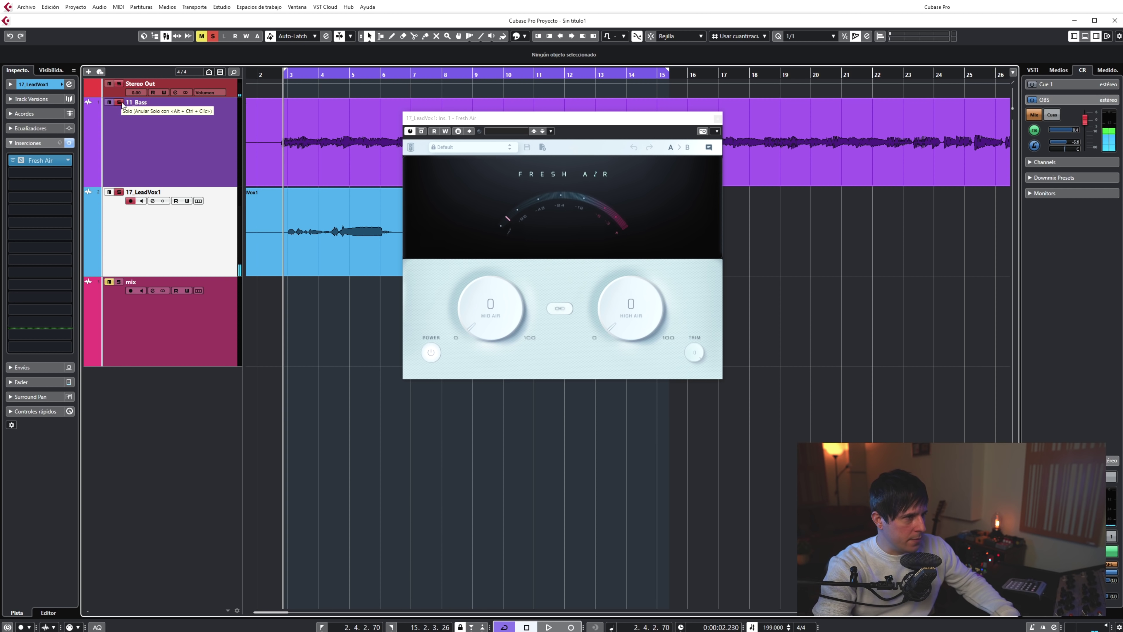
pyautogui.press('space')
pyautogui.click(186, 163)
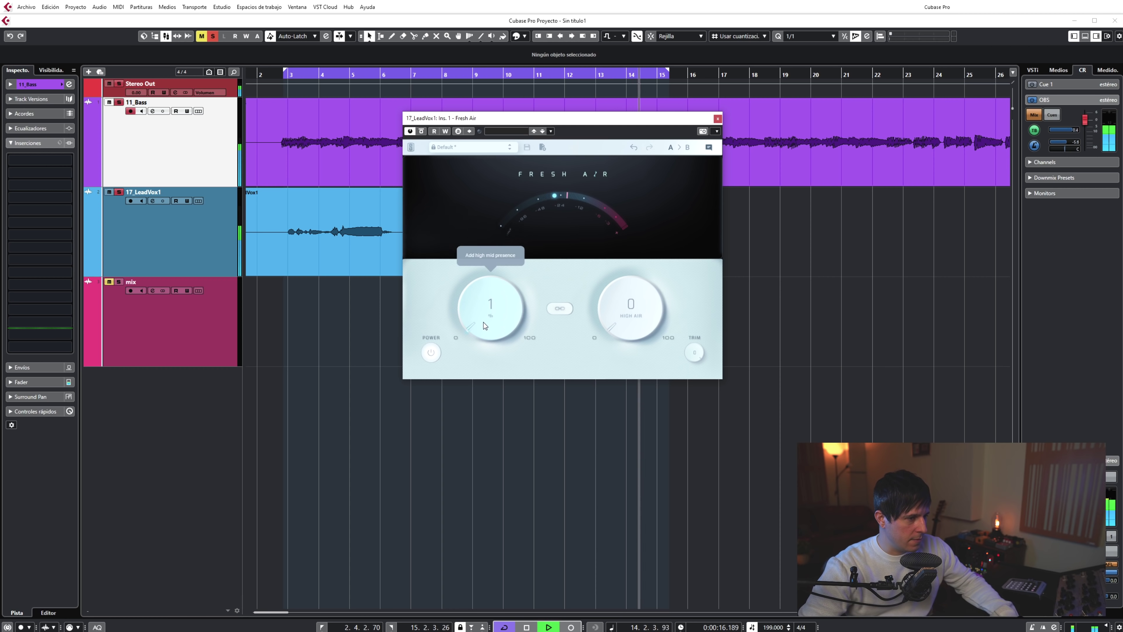
# Step: Sweep Mid Air on the lead vocal up to about 73% during playback and settle it at 50%
pyautogui.moveTo(484, 322); pyautogui.dragTo(479, 283)
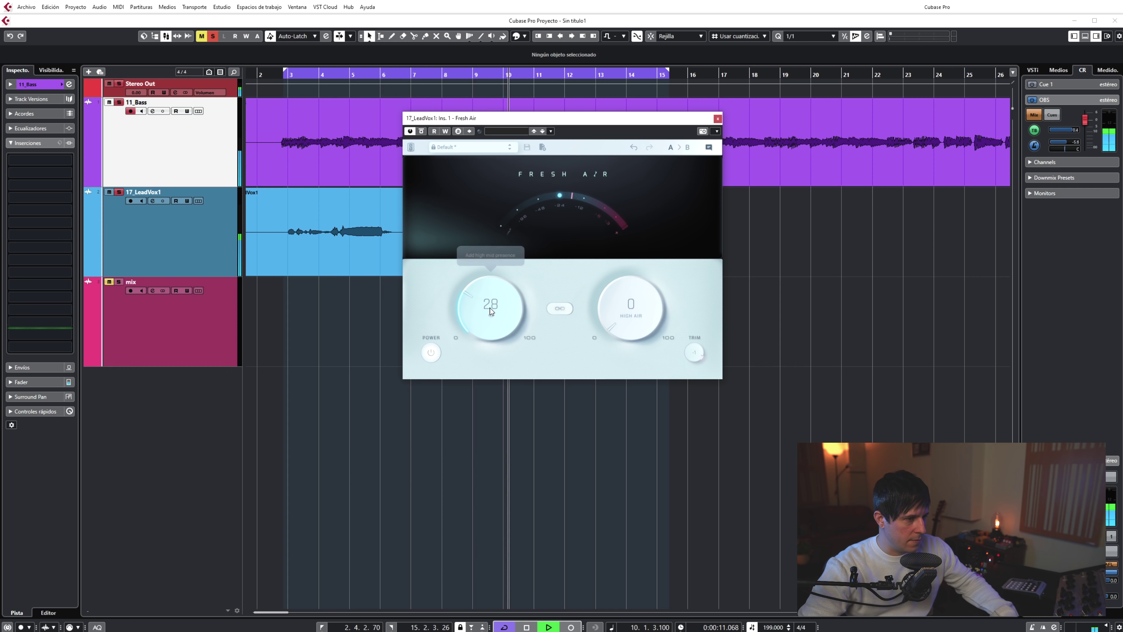
pyautogui.moveTo(489, 308); pyautogui.dragTo(484, 263)
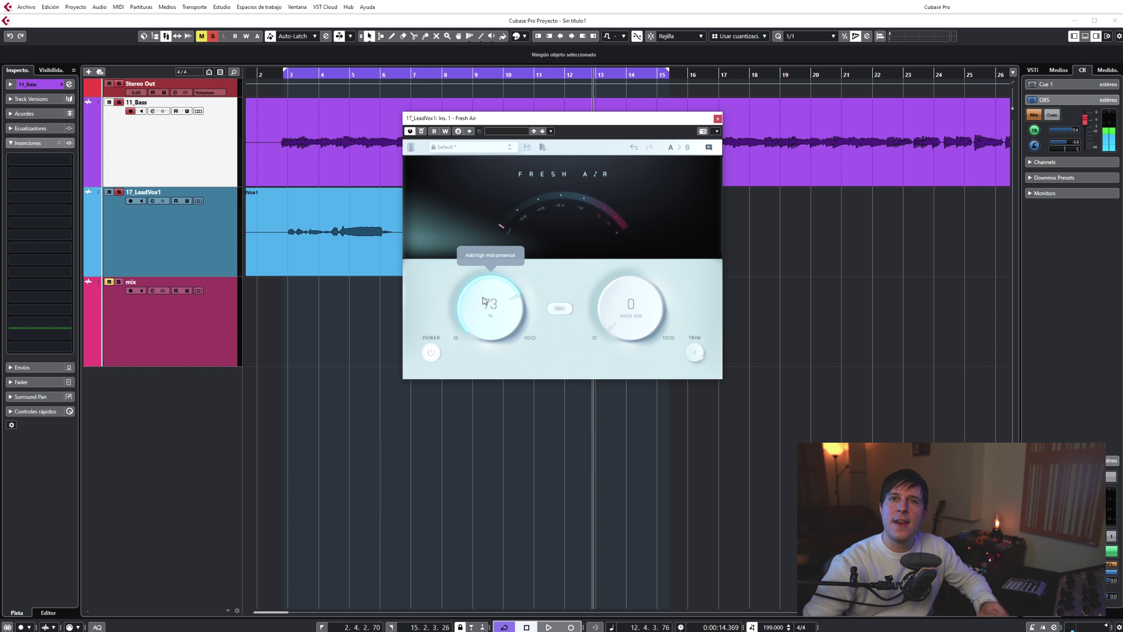
pyautogui.press('space')
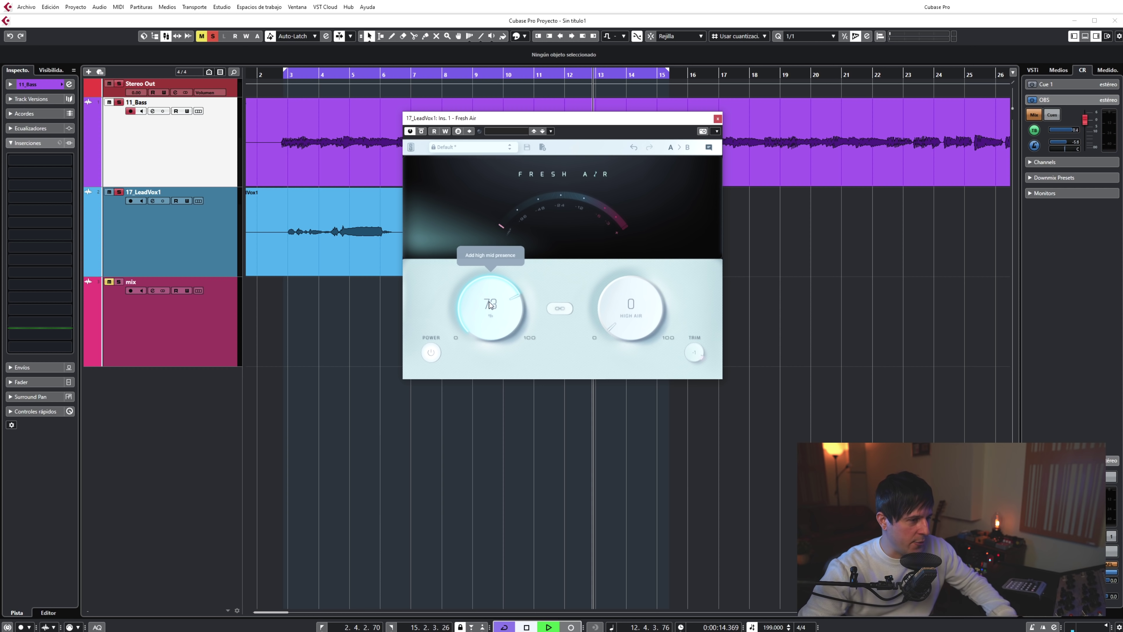
pyautogui.moveTo(489, 303); pyautogui.dragTo(485, 337)
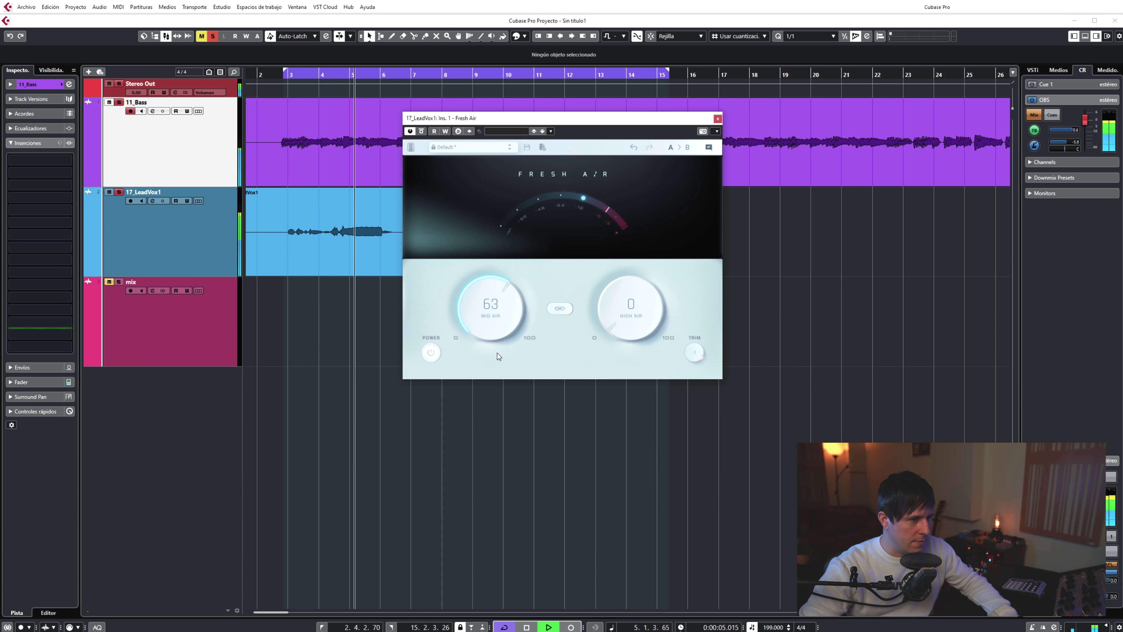
pyautogui.moveTo(492, 335); pyautogui.dragTo(492, 346)
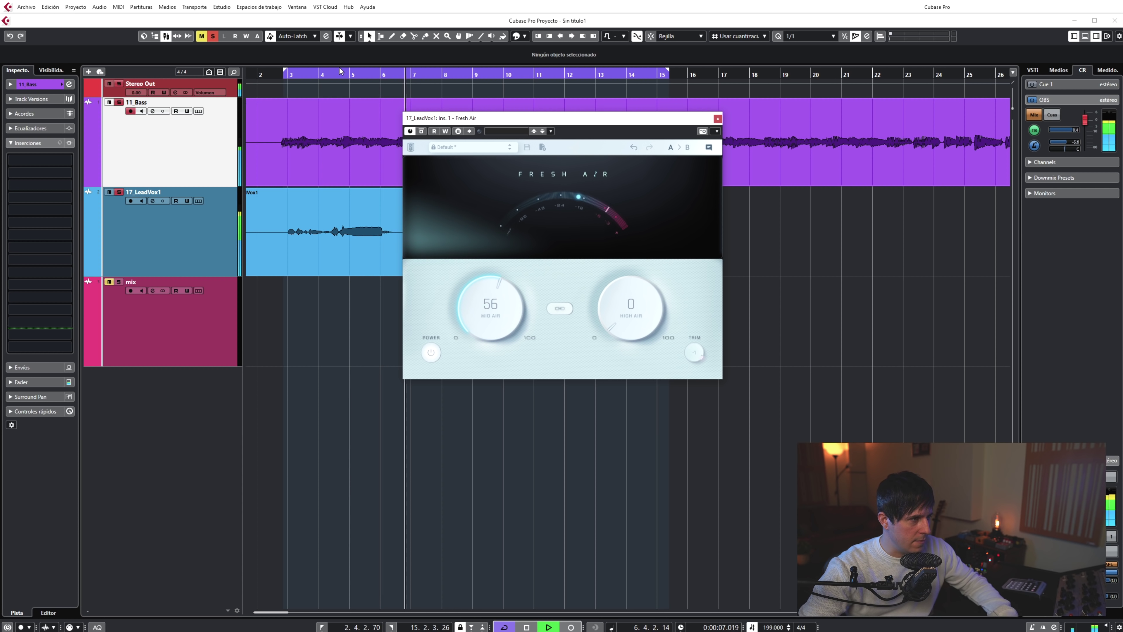
pyautogui.moveTo(477, 314); pyautogui.dragTo(478, 323)
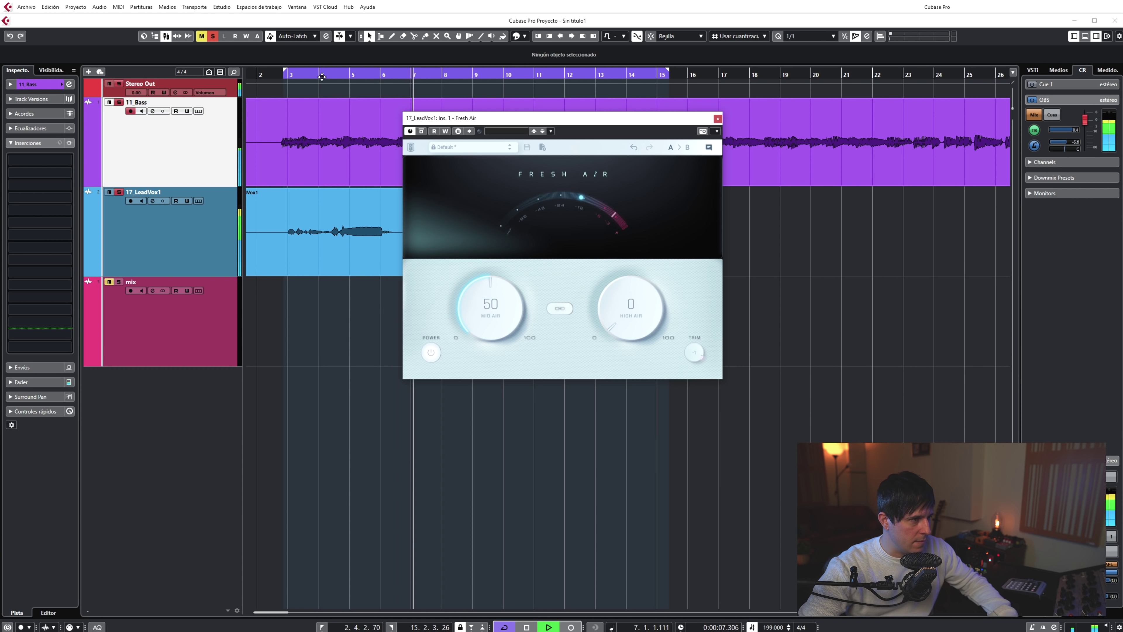
# Step: Add High Air to the lead vocal and balance the two amounts at 39% Mid Air and 40% High Air
pyautogui.moveTo(322, 77); pyautogui.dragTo(363, 106)
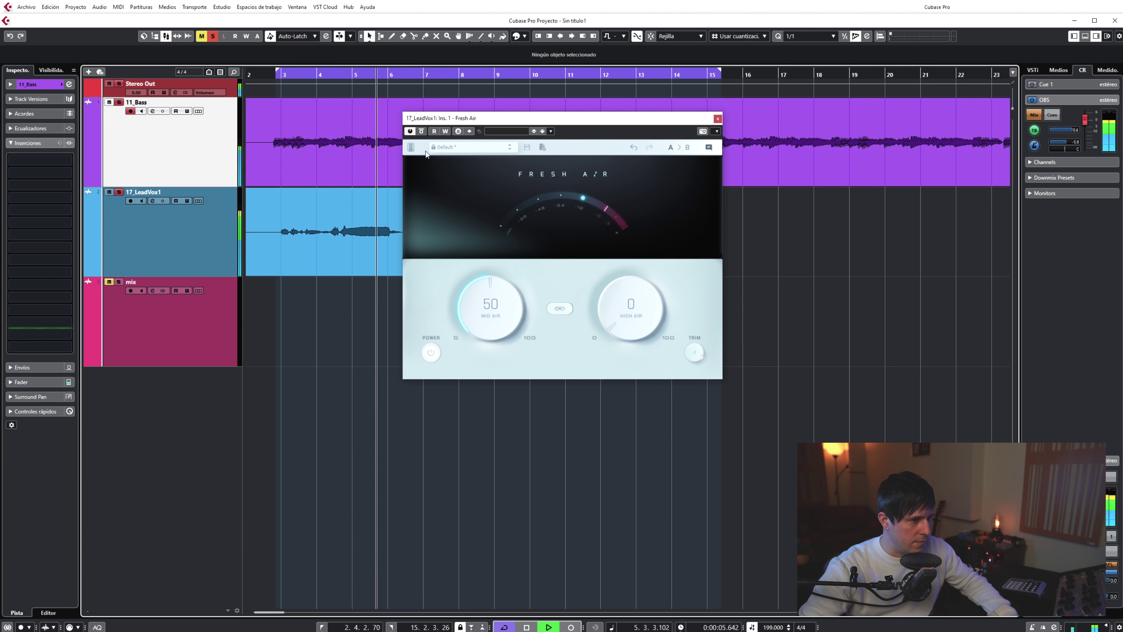
pyautogui.moveTo(620, 320); pyautogui.dragTo(642, 210)
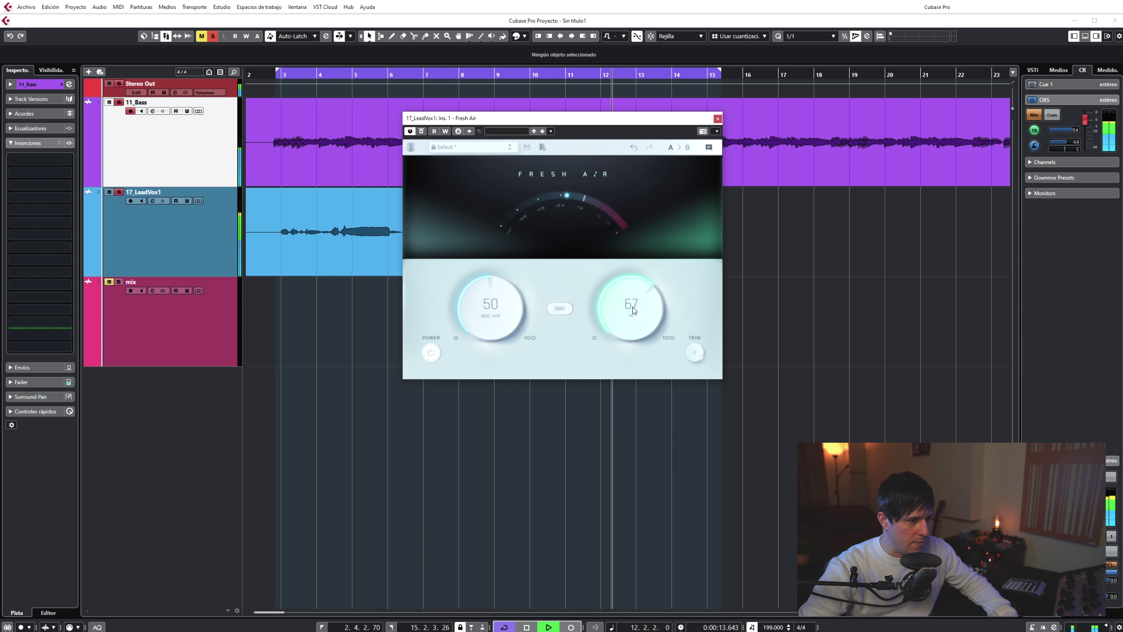
pyautogui.moveTo(633, 307); pyautogui.dragTo(626, 343)
pyautogui.moveTo(487, 318); pyautogui.dragTo(490, 329)
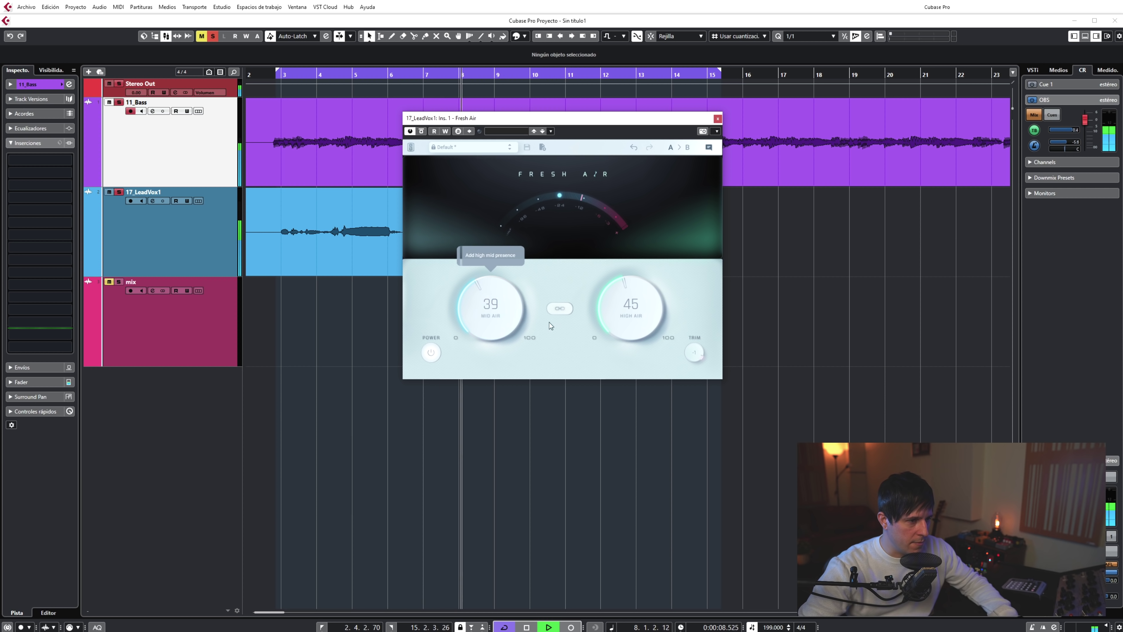
pyautogui.moveTo(607, 310); pyautogui.dragTo(606, 317)
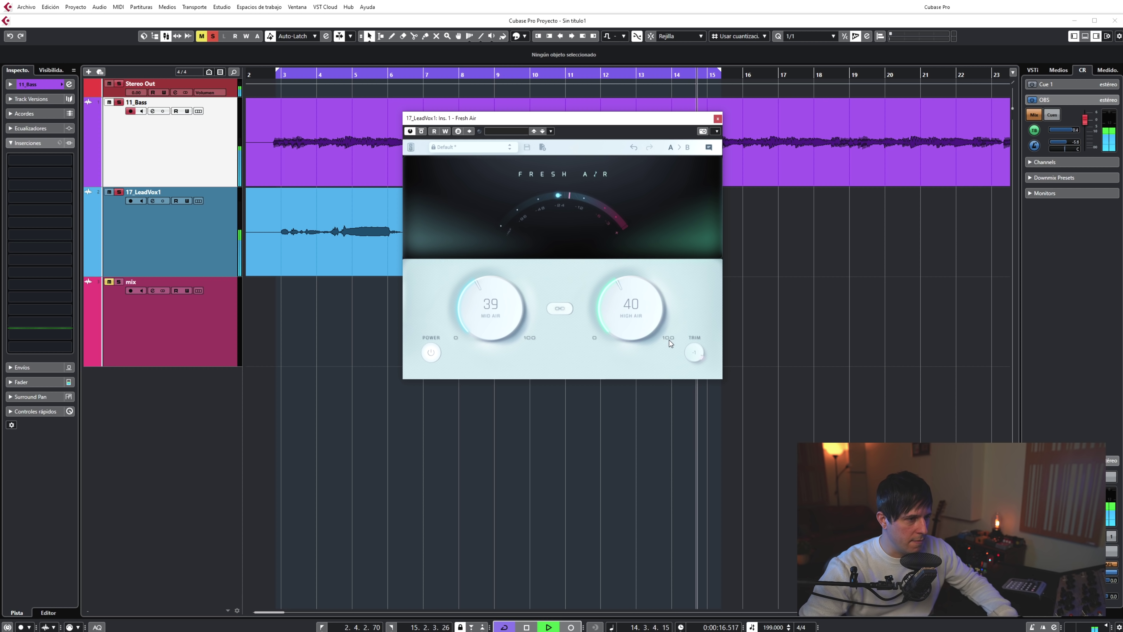
# Step: Play the loop with the Fresh Air insert bypassed for comparison, and switch the effect back on
pyautogui.press('space')
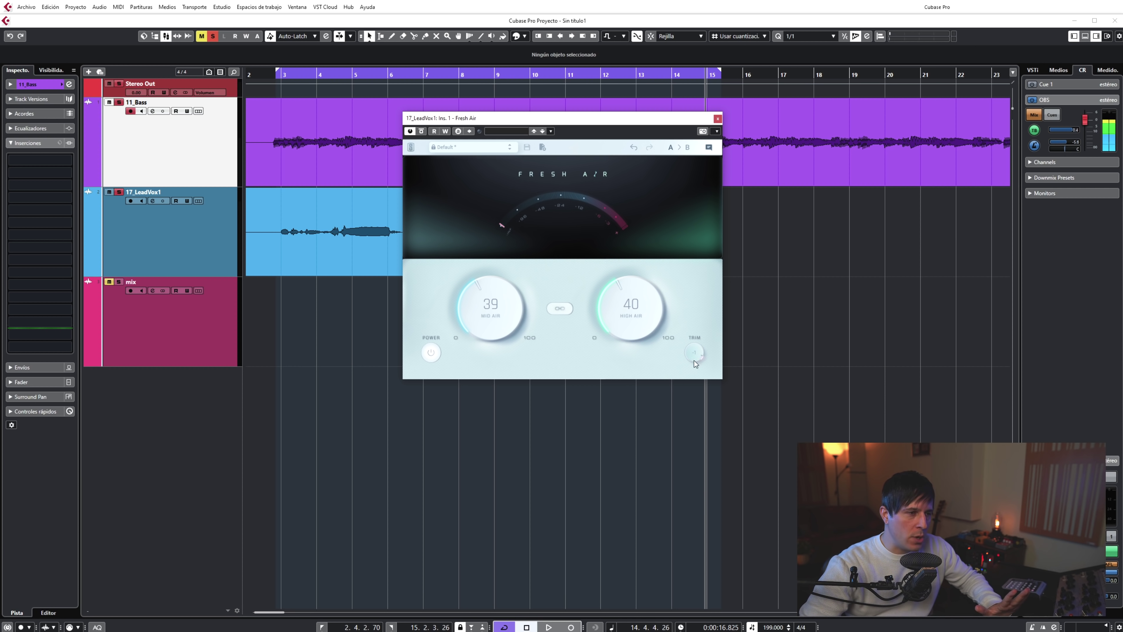
pyautogui.press('space')
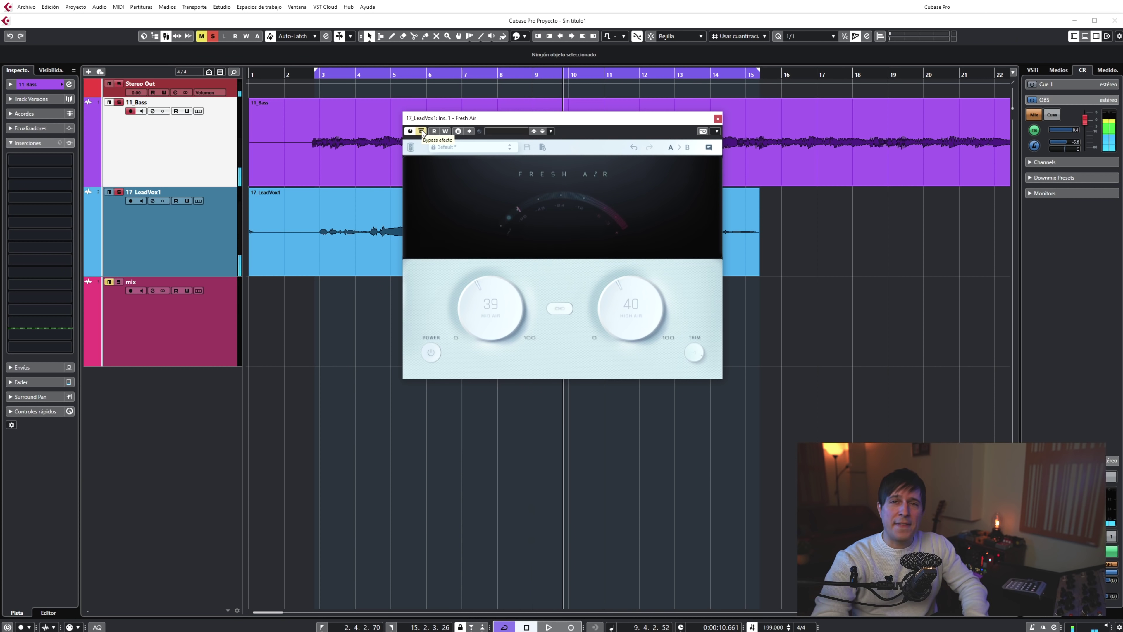
pyautogui.click(422, 132)
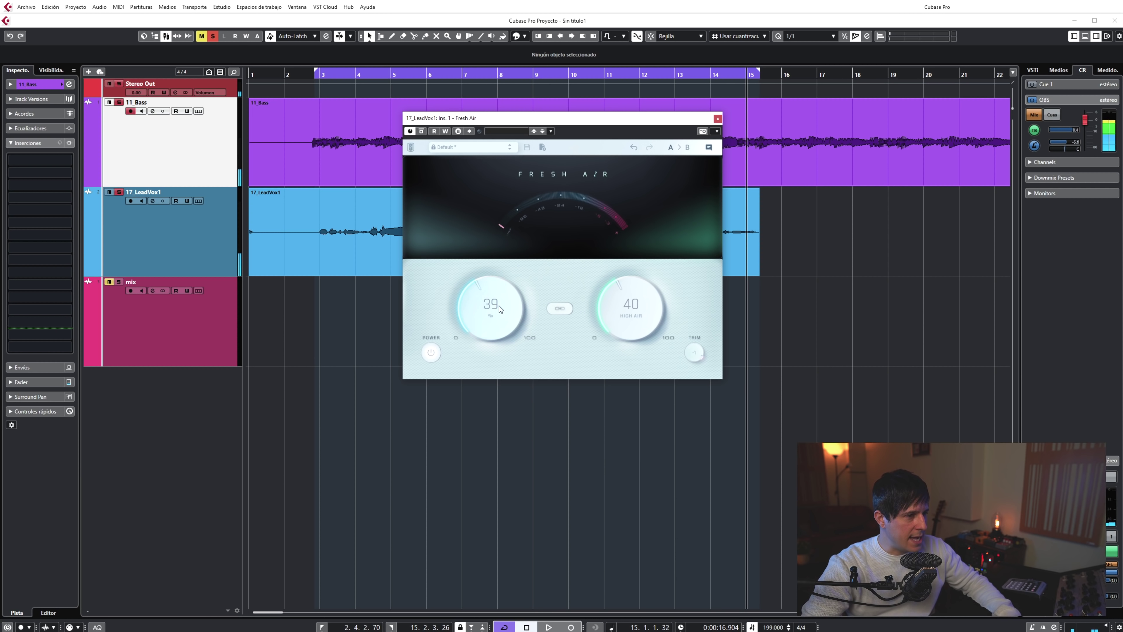
# Step: Reset Mid Air and High Air to 0 and link the two knobs
pyautogui.moveTo(500, 309); pyautogui.dragTo(553, 411)
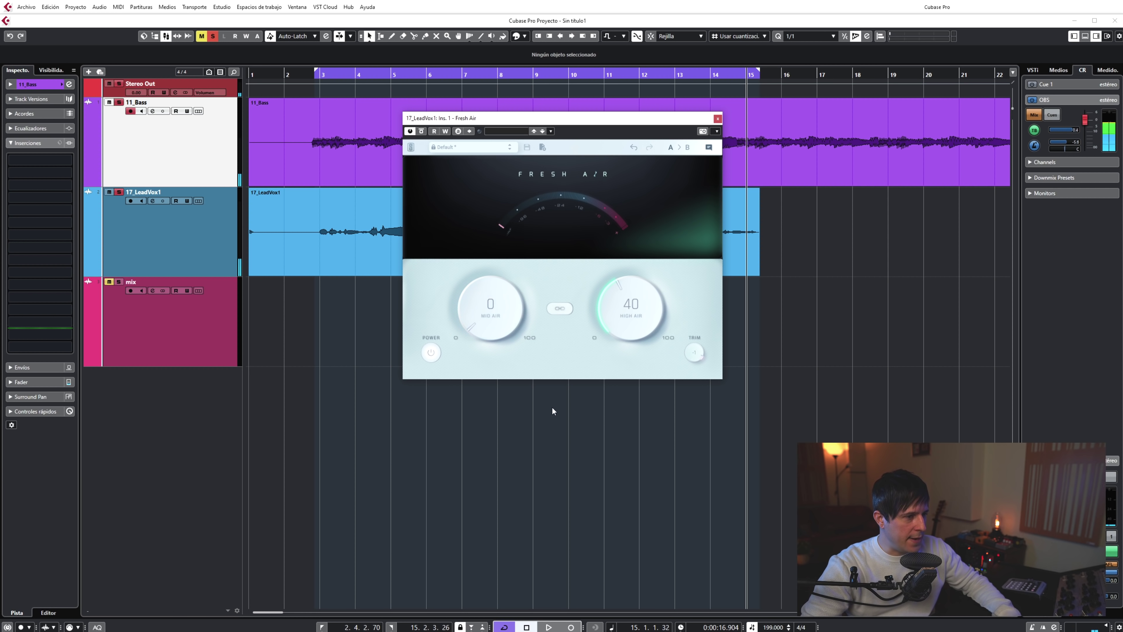
pyautogui.moveTo(636, 325); pyautogui.dragTo(622, 475)
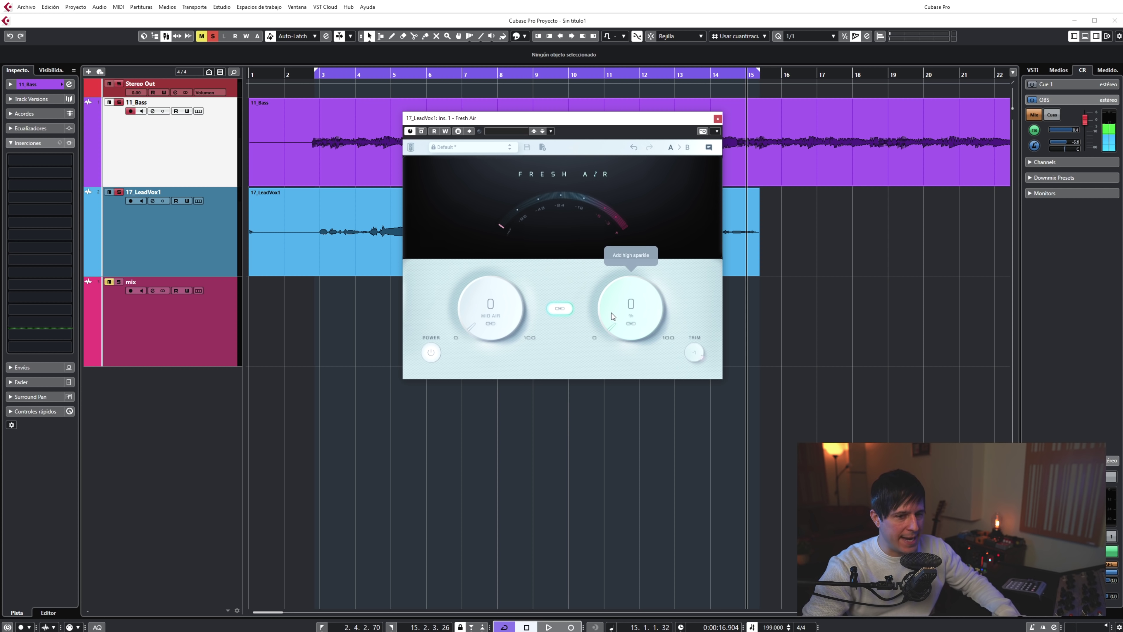
# Step: Play from the loop start and raise the linked Mid Air and High Air amounts to 21%
pyautogui.press('space')
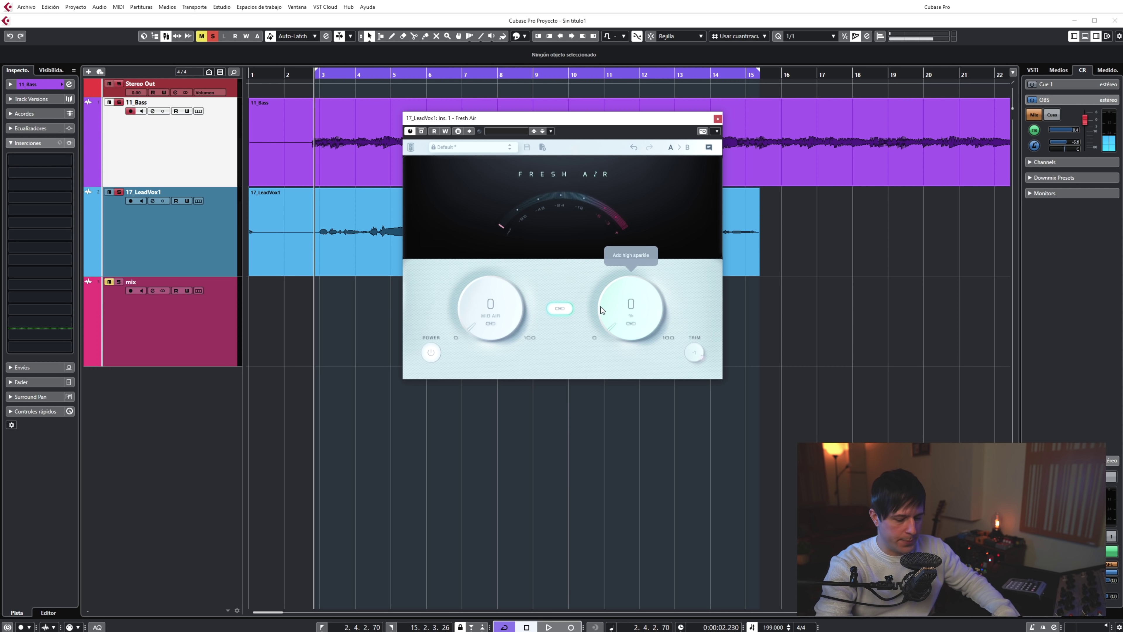
pyautogui.press('space')
pyautogui.scroll(3, 489, 319)
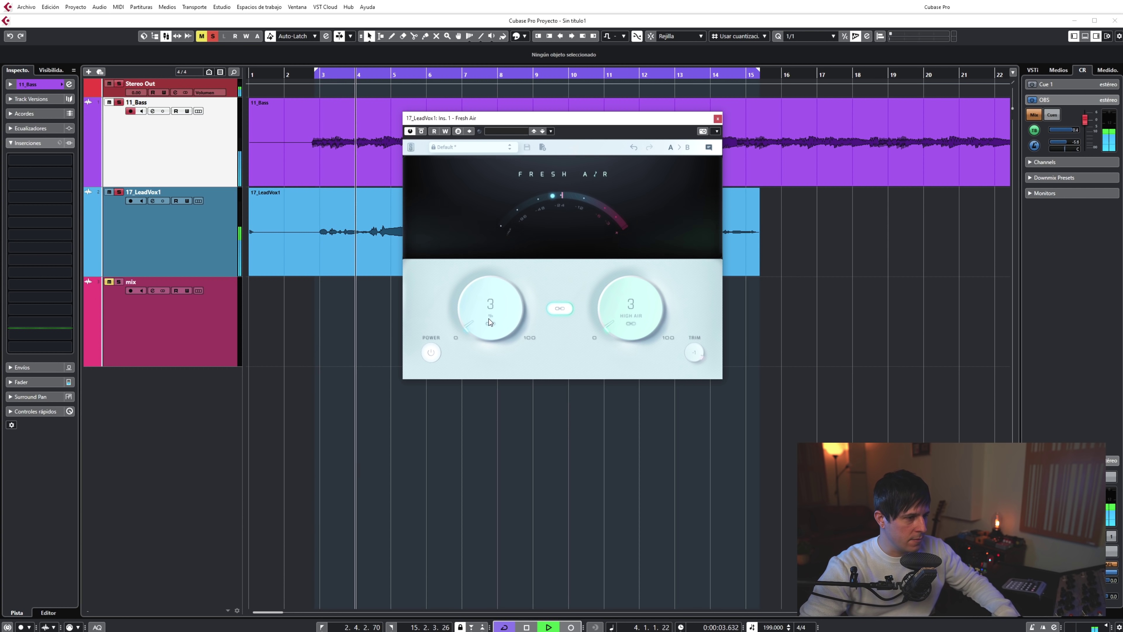
pyautogui.moveTo(489, 319); pyautogui.dragTo(488, 294)
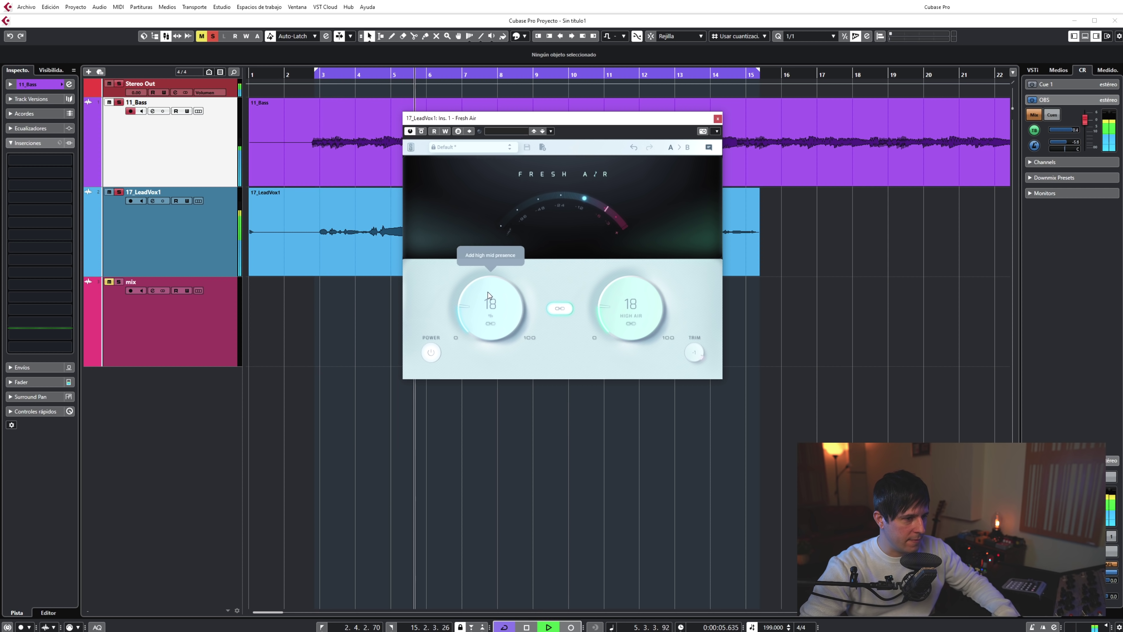
pyautogui.press('space')
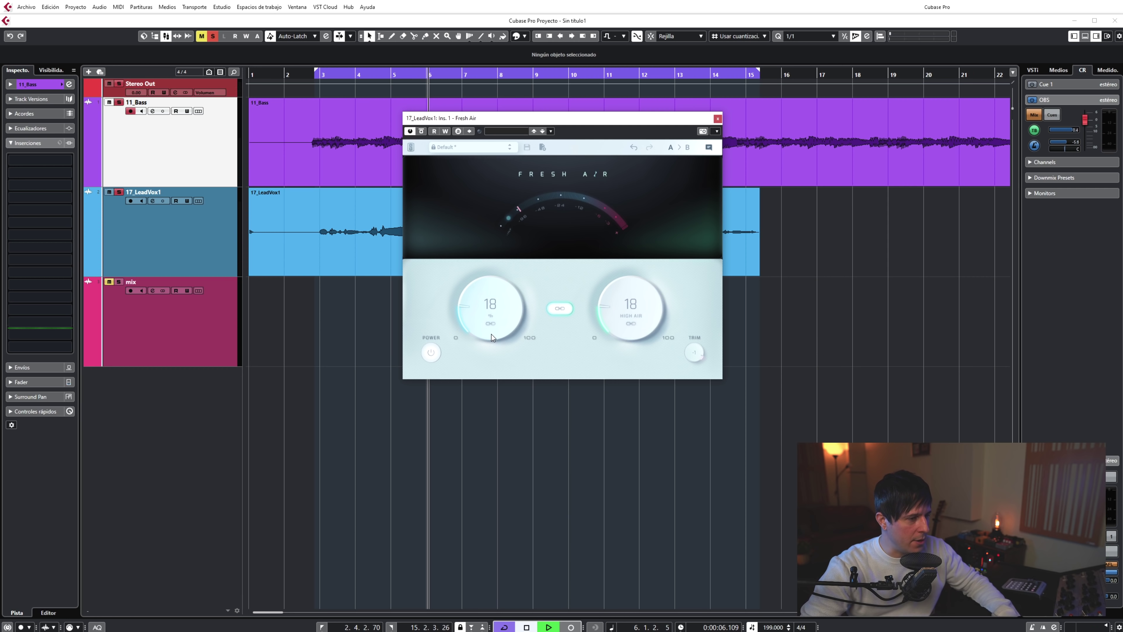
pyautogui.moveTo(492, 335); pyautogui.dragTo(489, 328)
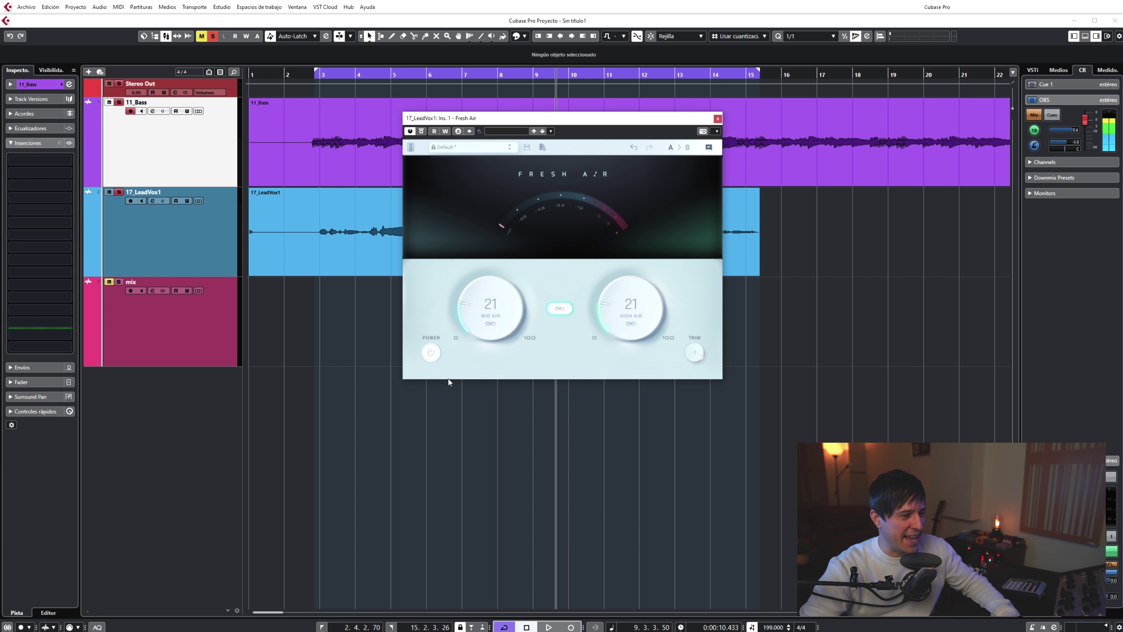
# Step: Play the loop and compare the vocal with Fresh Air's own processing bypassed and re-enabled
pyautogui.press('space')
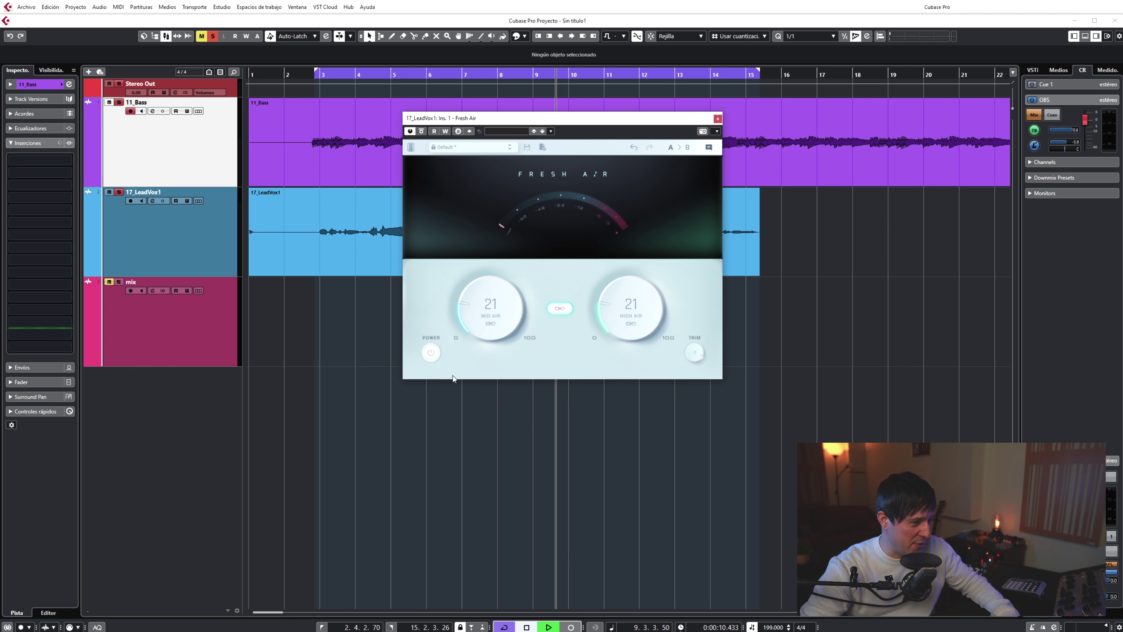
pyautogui.click(430, 354)
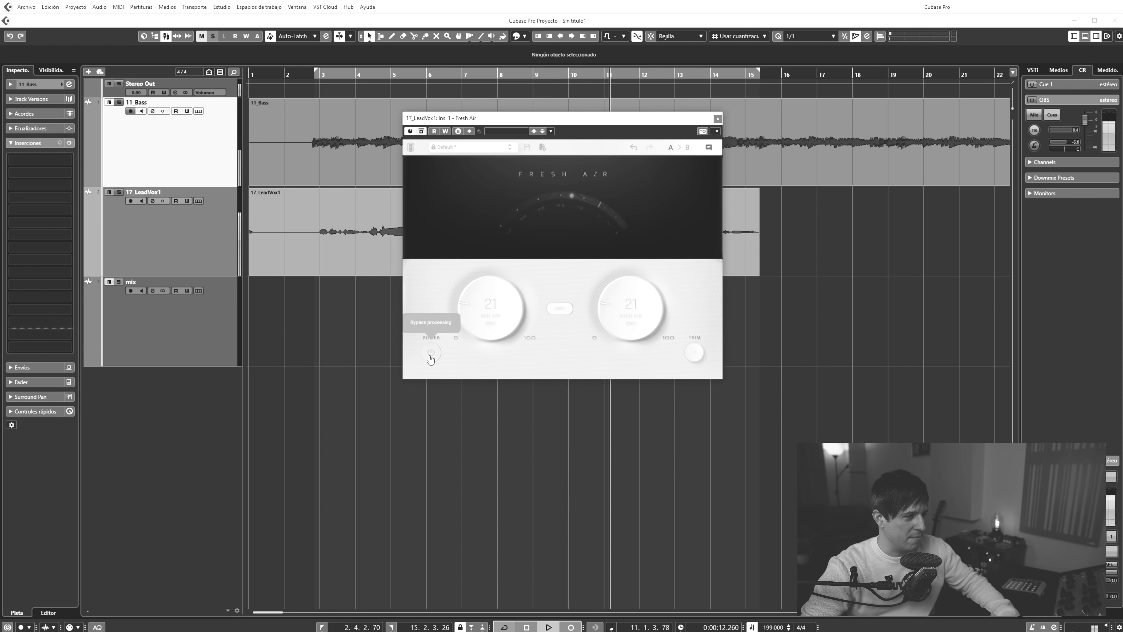
pyautogui.click(430, 354)
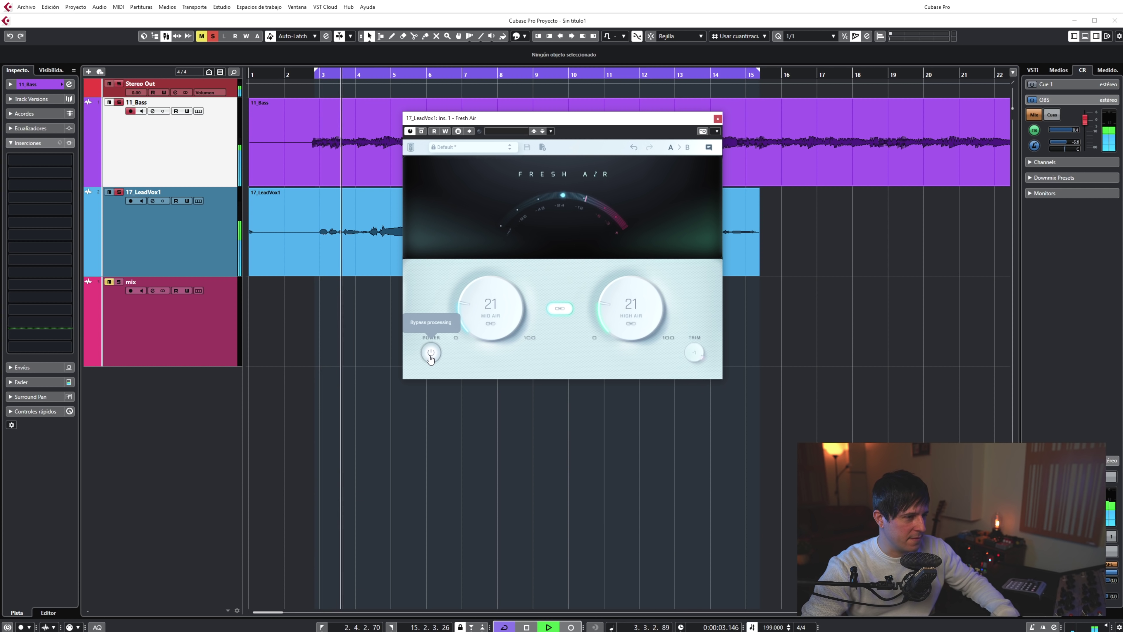
pyautogui.press('space')
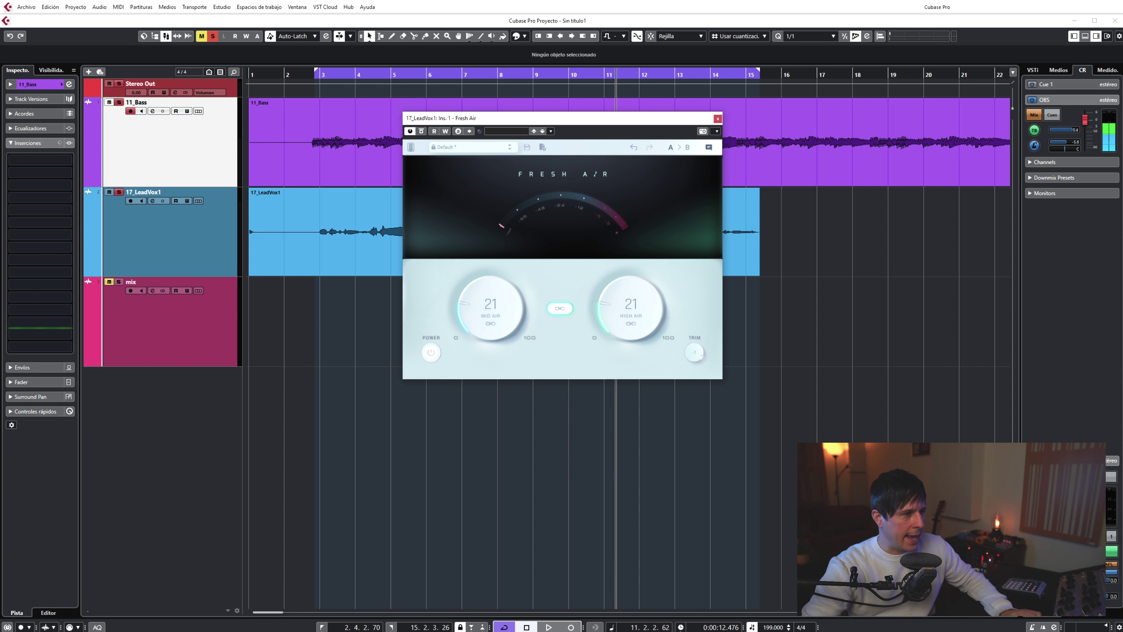
# Step: Close the vocal's Fresh Air window and set the loop range from about bar 51 to 136 over the Lámparas-01 audio
pyautogui.click(718, 118)
pyautogui.hotkey('shift', 'f')
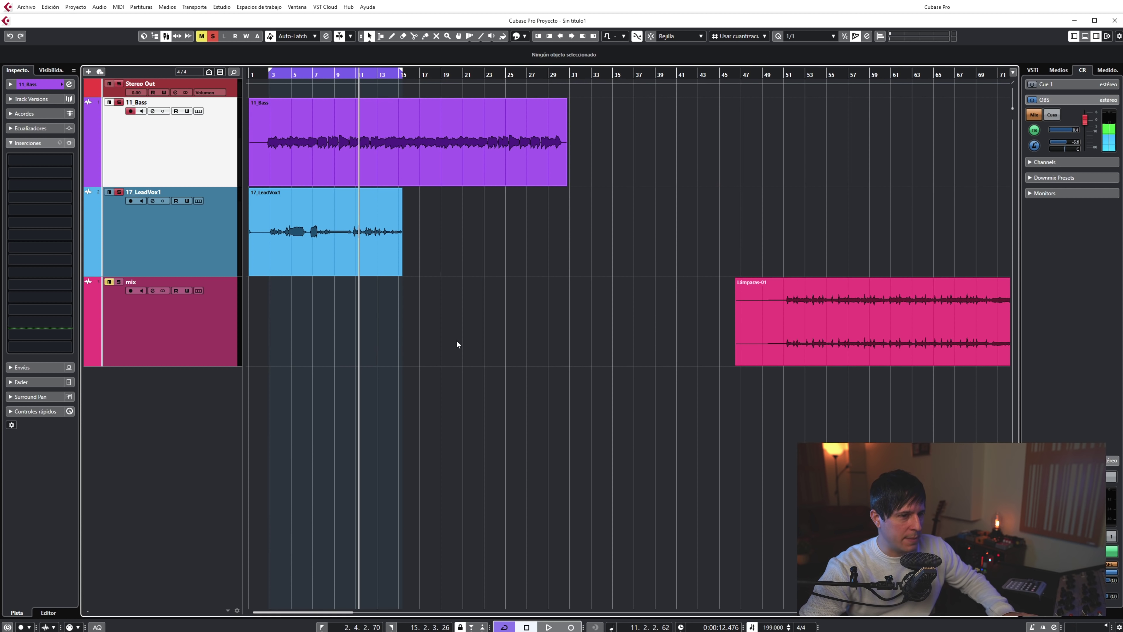
pyautogui.hscroll(4, 534, 374)
pyautogui.scroll(6, 516, 340)
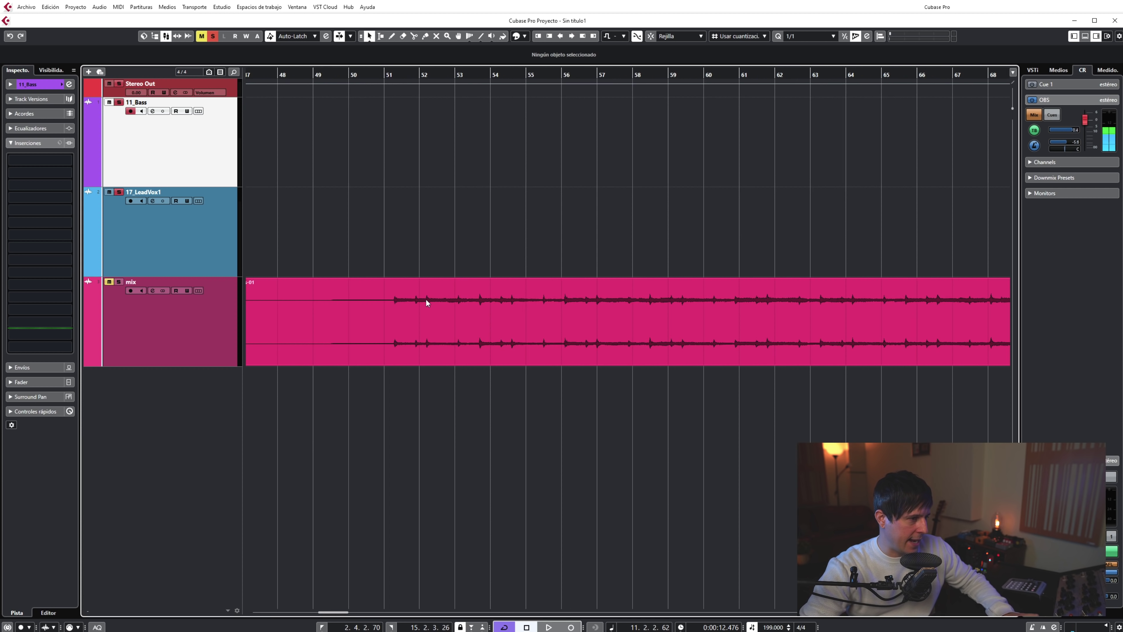
pyautogui.scroll(2, 427, 302)
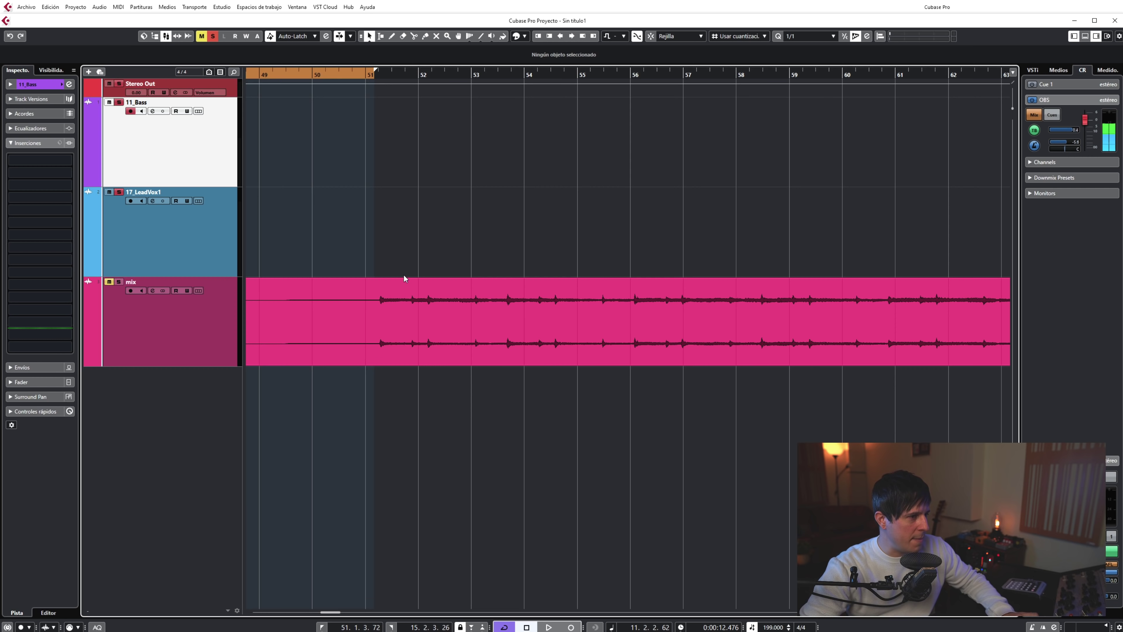
pyautogui.scroll(-5, 404, 279)
pyautogui.hscroll(-3, 553, 235)
pyautogui.scroll(-5, 734, 239)
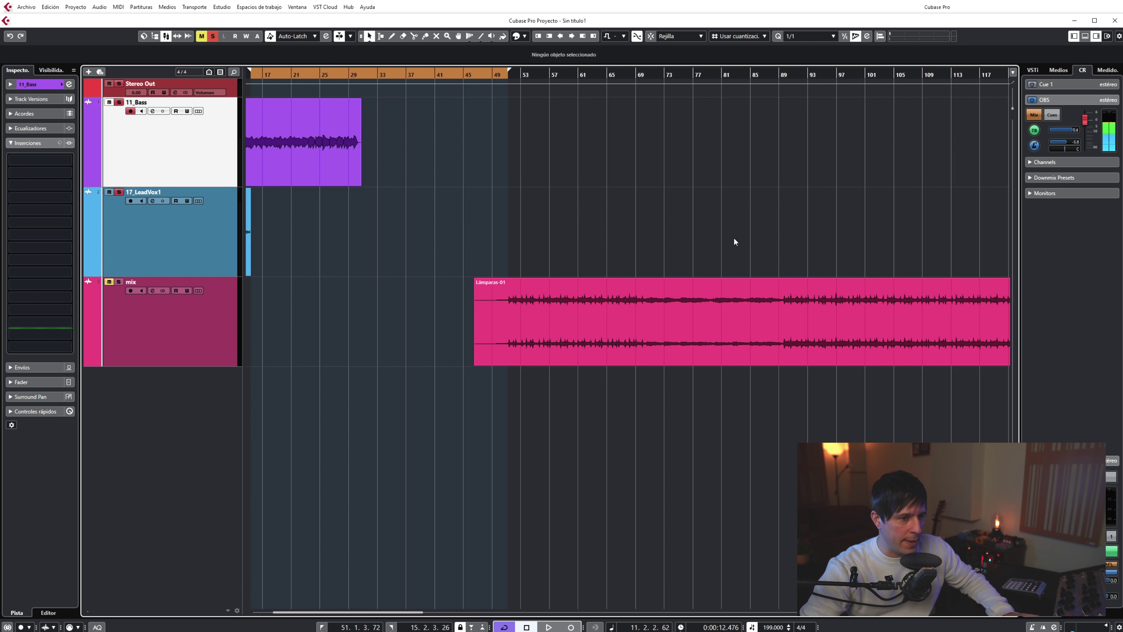
pyautogui.hscroll(2, 761, 235)
pyautogui.keyDown('alt'); pyautogui.click(893, 78); pyautogui.keyUp('alt')
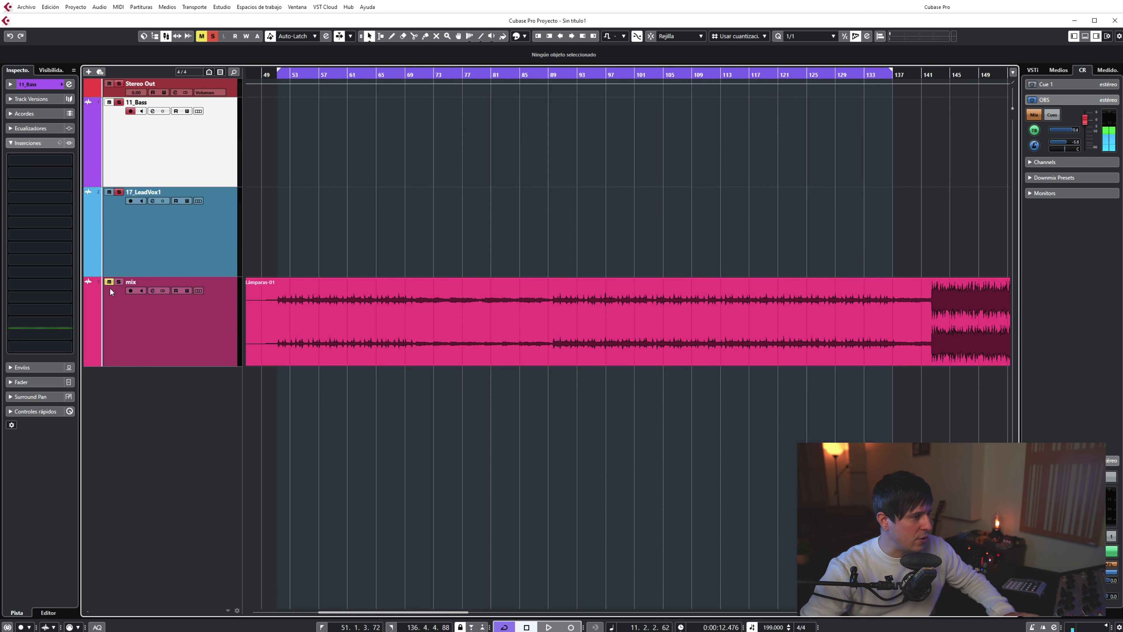
# Step: Solo and select the mix track, and play it from the loop start
pyautogui.click(119, 282)
pyautogui.click(138, 310)
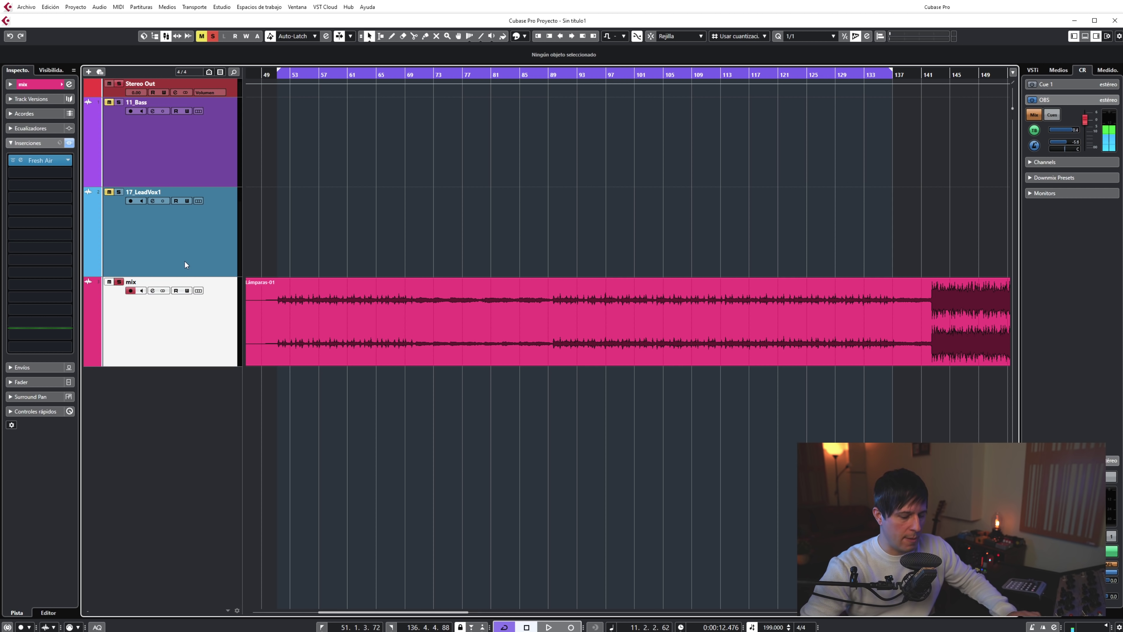
pyautogui.press('KP_1')
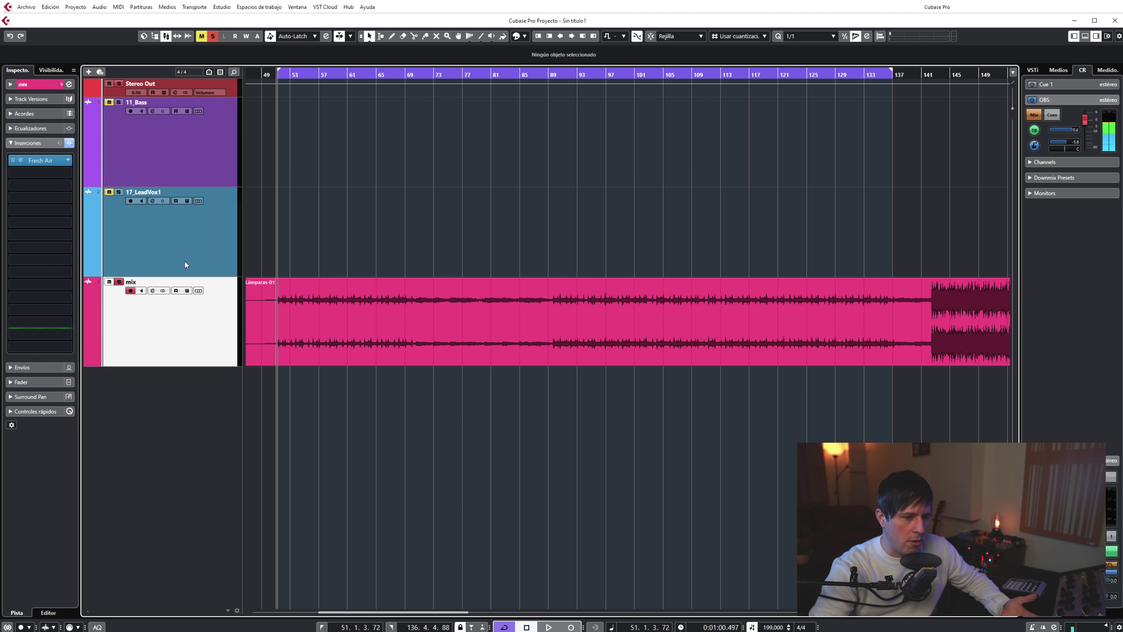
pyautogui.press('space')
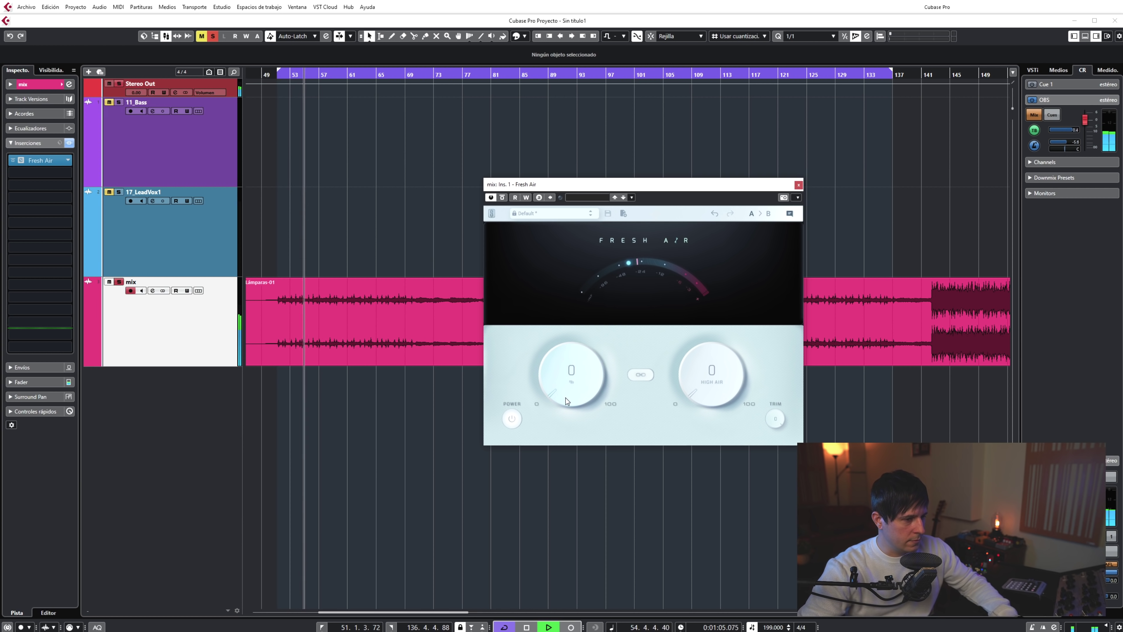
# Step: Raise the mix track's Fresh Air amounts to 73% Mid Air and 30% High Air during playback
pyautogui.moveTo(563, 392)
pyautogui.mouseDown()
pyautogui.moveTo(558, 304)
pyautogui.moveTo(547, 401)
pyautogui.moveTo(547, 295)
pyautogui.moveTo(554, 350)
pyautogui.moveTo(574, 316)
pyautogui.moveTo(572, 529)
pyautogui.moveTo(566, 296)
pyautogui.moveTo(549, 470)
pyautogui.moveTo(560, 249)
pyautogui.moveTo(563, 405)
pyautogui.moveTo(573, 332)
pyautogui.moveTo(590, 375)
pyautogui.moveTo(579, 392)
pyautogui.mouseUp()
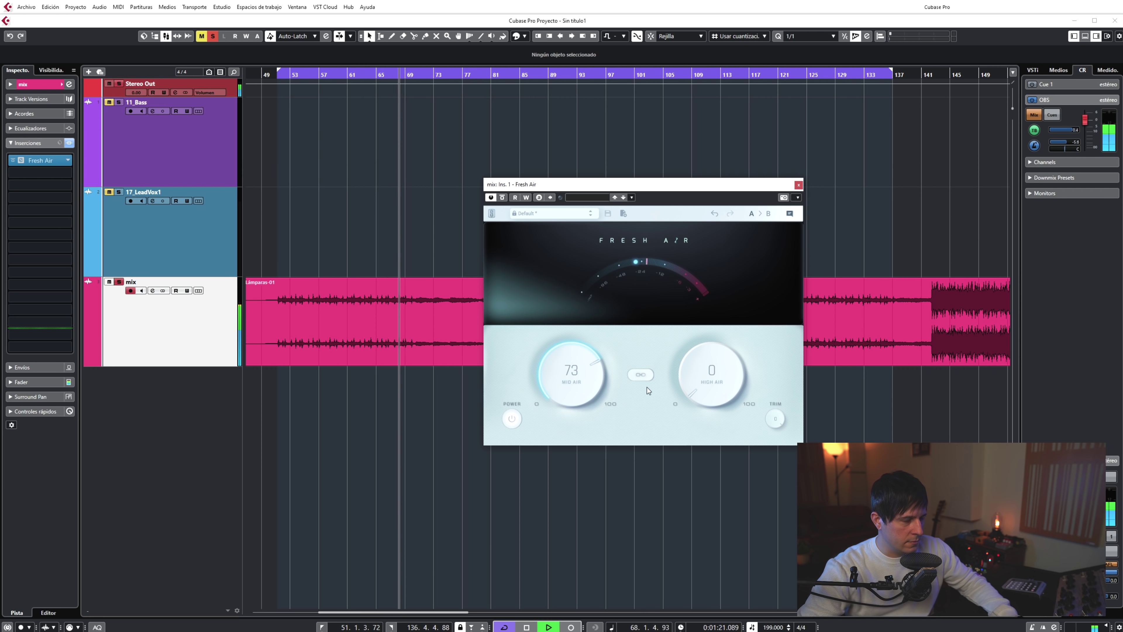
pyautogui.moveTo(711, 396); pyautogui.dragTo(712, 375)
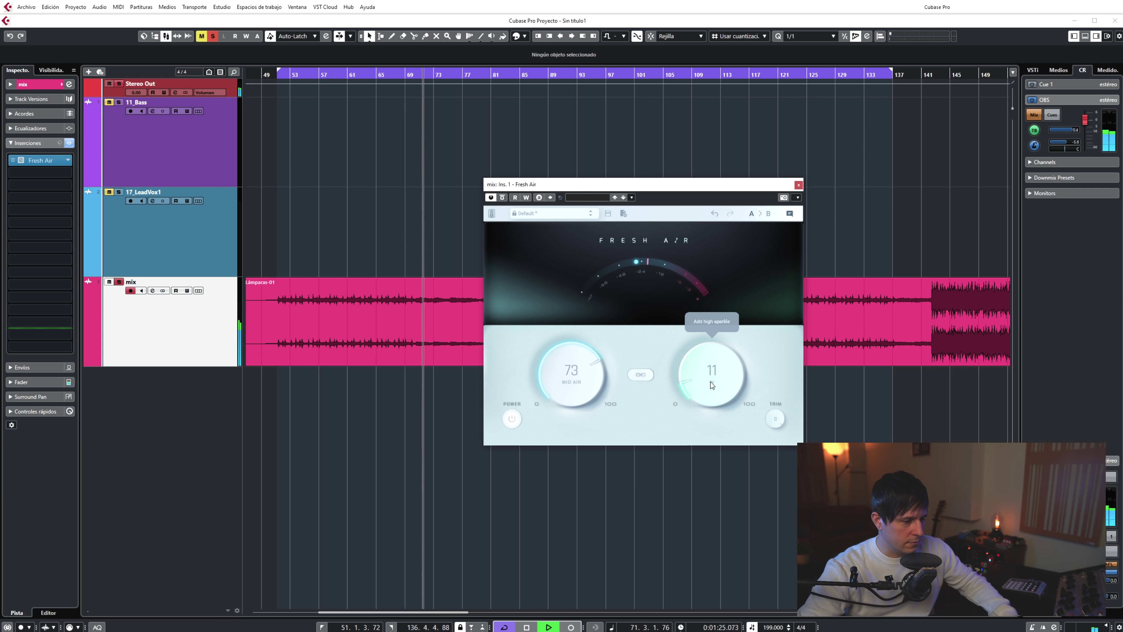
pyautogui.moveTo(703, 396)
pyautogui.mouseDown()
pyautogui.moveTo(703, 377)
pyautogui.moveTo(715, 377)
pyautogui.mouseUp()
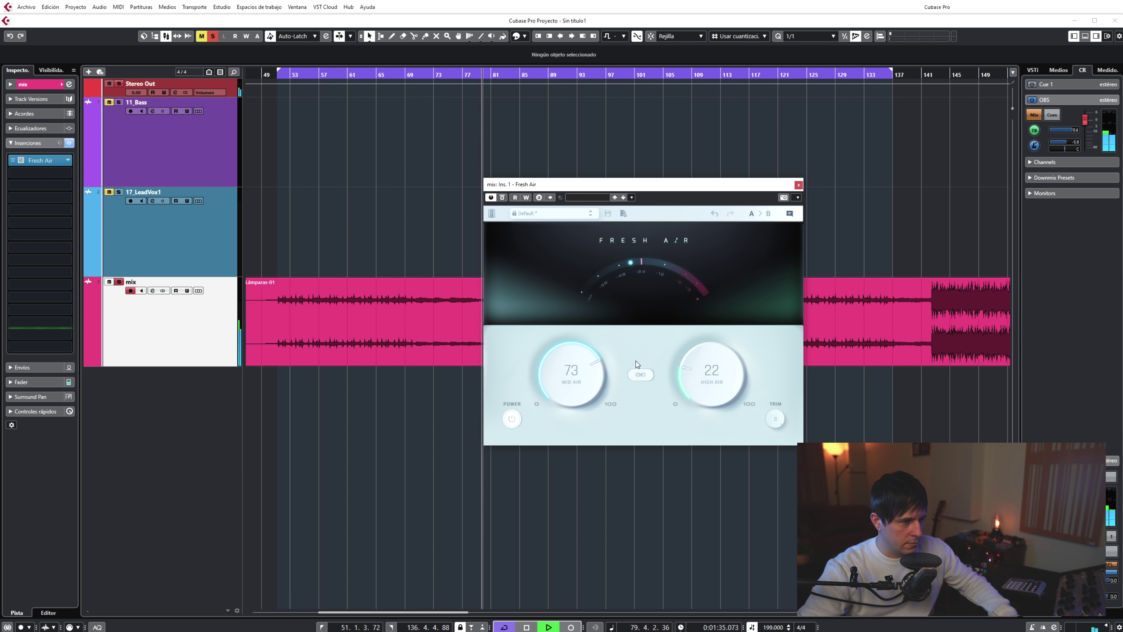
pyautogui.moveTo(697, 378); pyautogui.dragTo(697, 373)
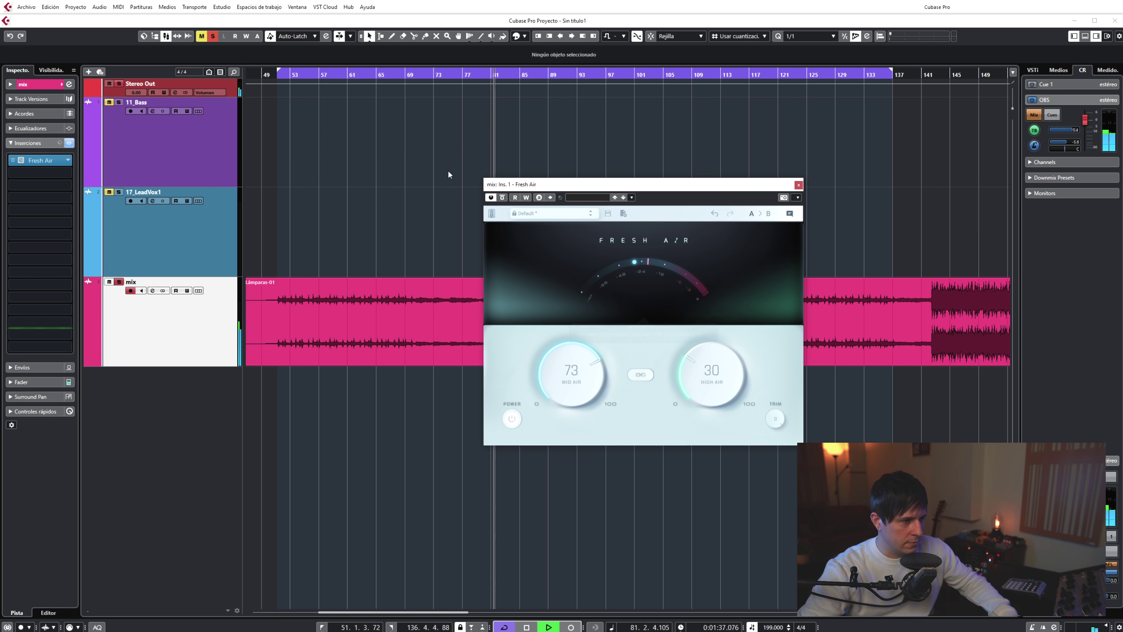
# Step: Continue playback from about bar 101 and try High Air at 36%, then at the maximum of 100%
pyautogui.click(634, 75)
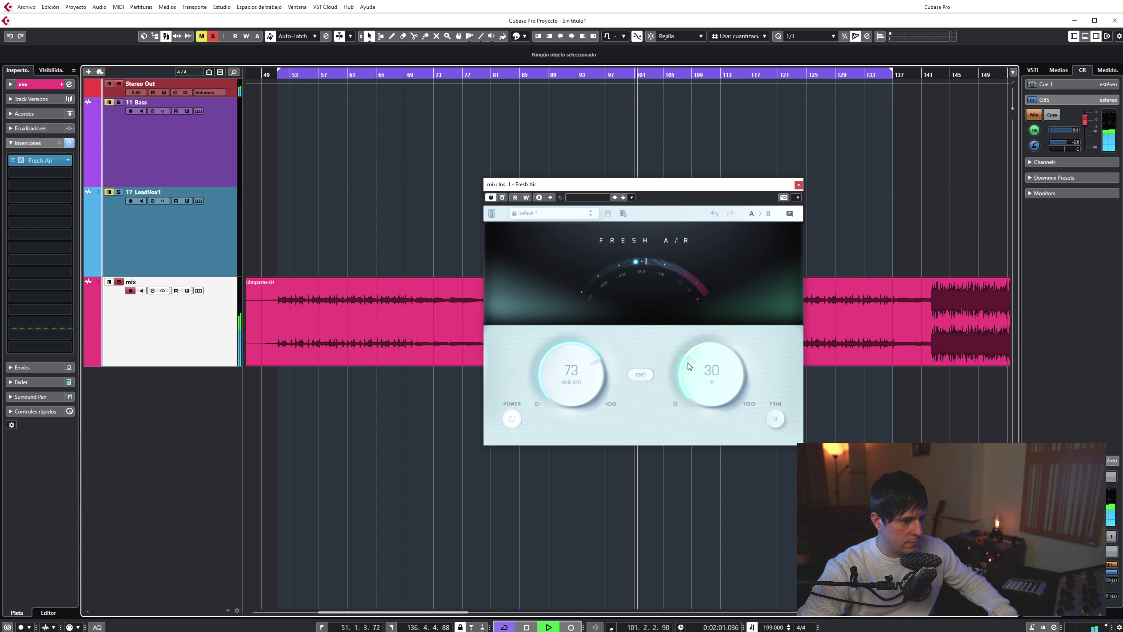
pyautogui.moveTo(701, 385); pyautogui.dragTo(701, 374)
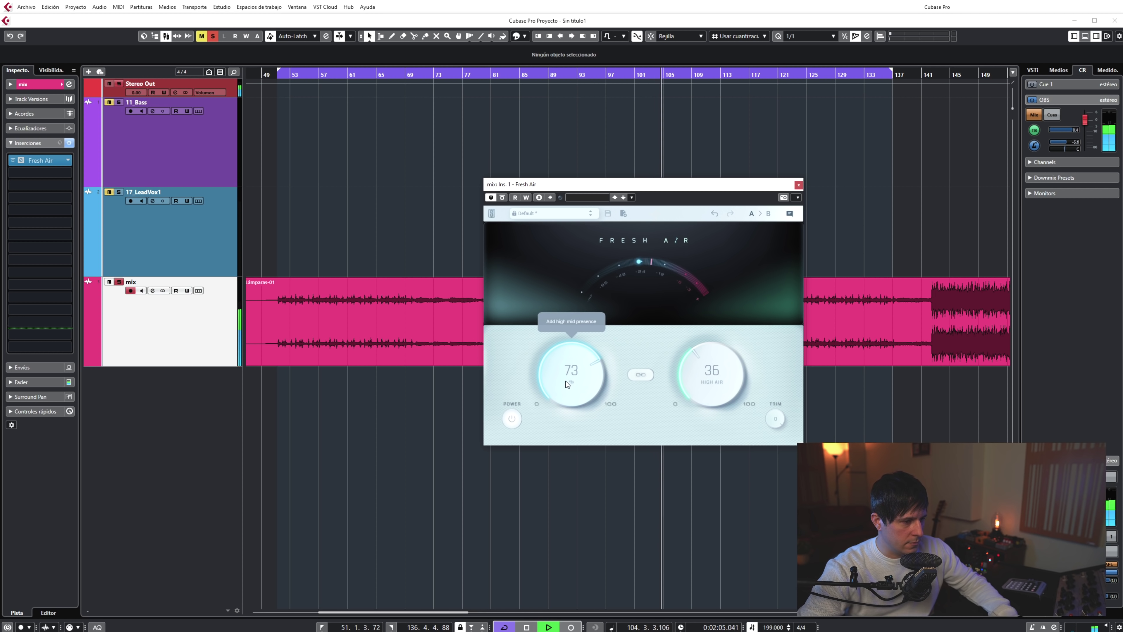
pyautogui.moveTo(688, 374); pyautogui.dragTo(708, 279)
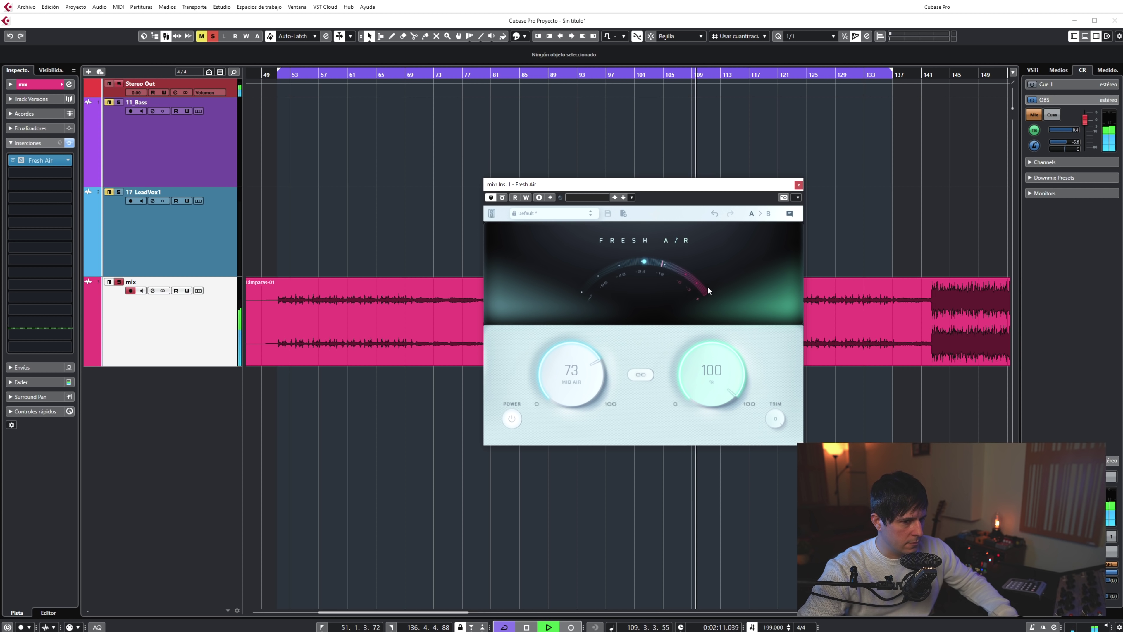
pyautogui.moveTo(706, 287)
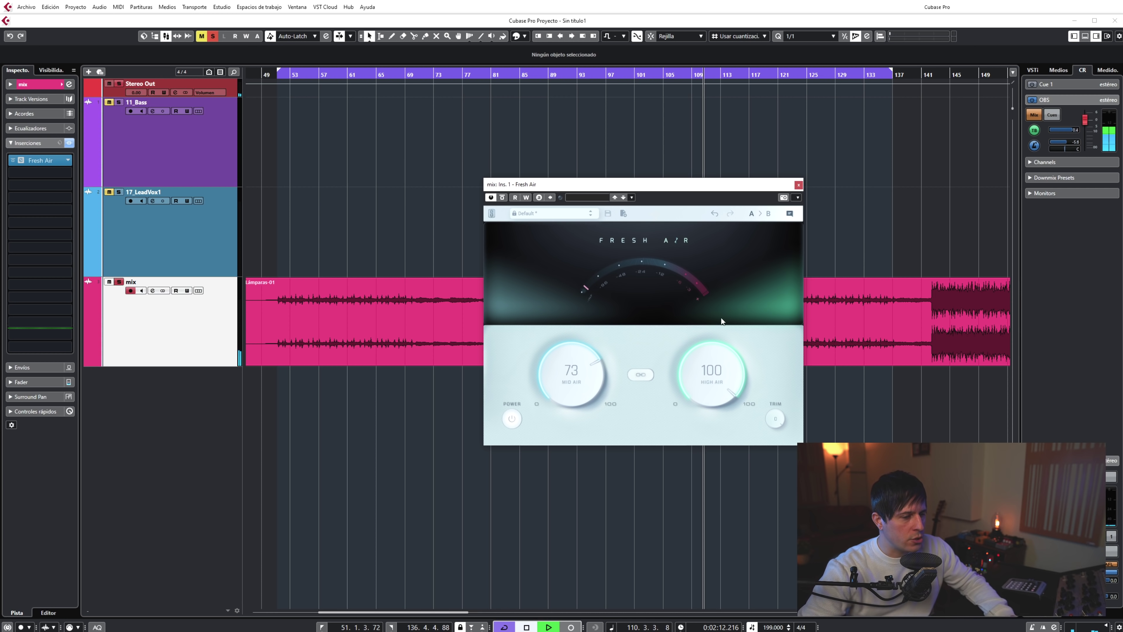
# Step: Reduce High Air to 72% and Mid Air to 63% while listening to the mix, and stop playback
pyautogui.press('space')
pyautogui.moveTo(705, 362); pyautogui.dragTo(706, 408)
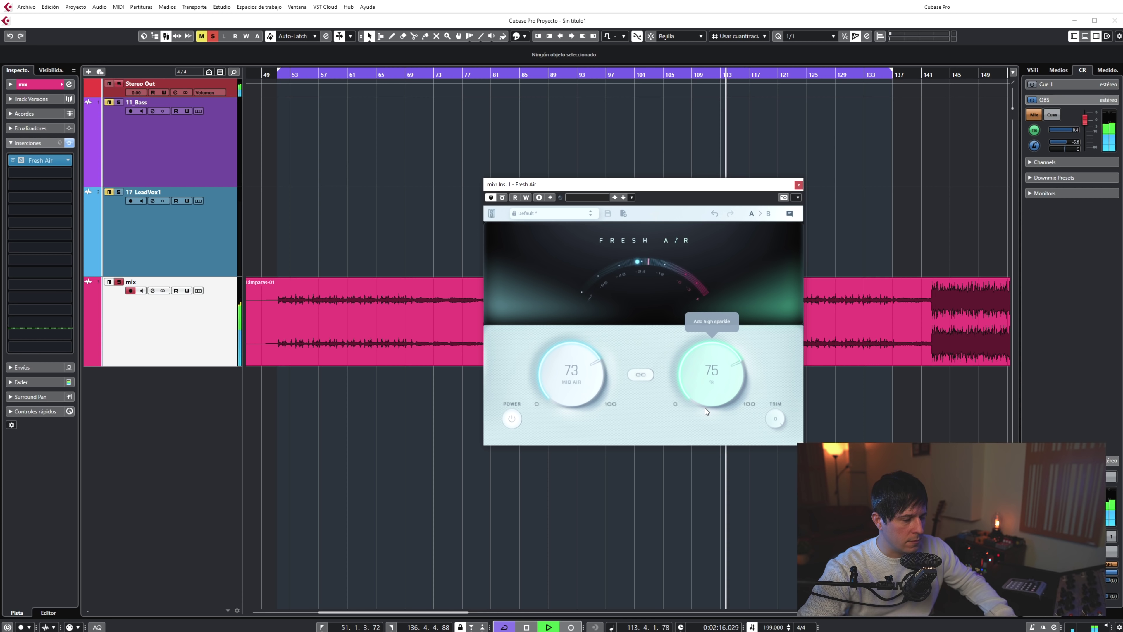
pyautogui.moveTo(555, 370); pyautogui.dragTo(572, 388)
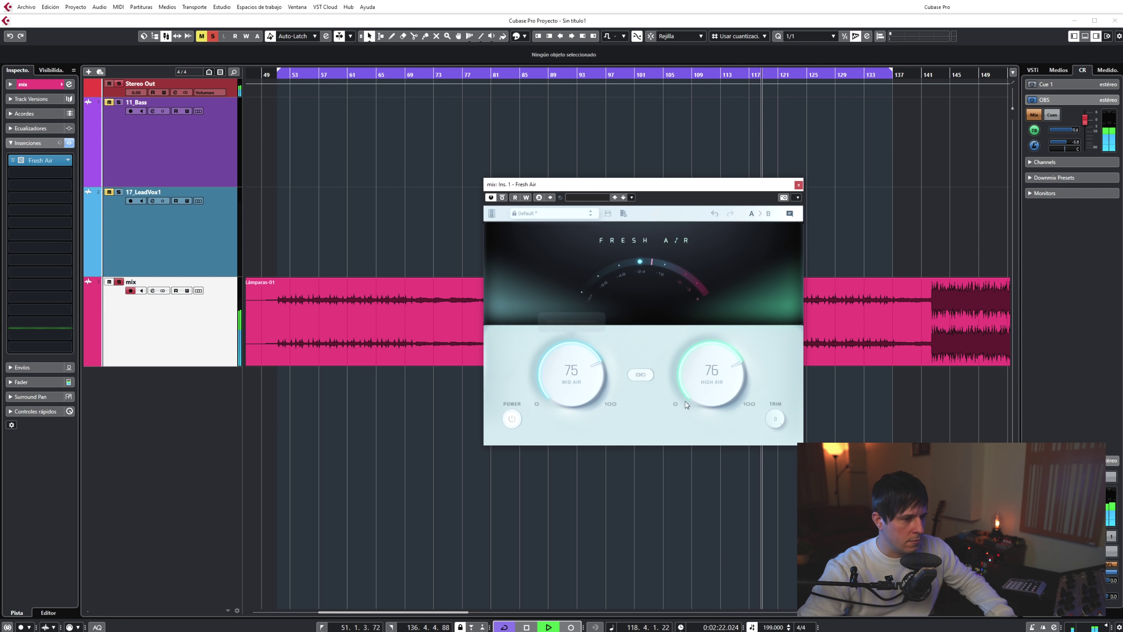
pyautogui.moveTo(708, 385); pyautogui.dragTo(709, 398)
pyautogui.moveTo(574, 383); pyautogui.dragTo(574, 388)
pyautogui.moveTo(696, 398); pyautogui.dragTo(697, 391)
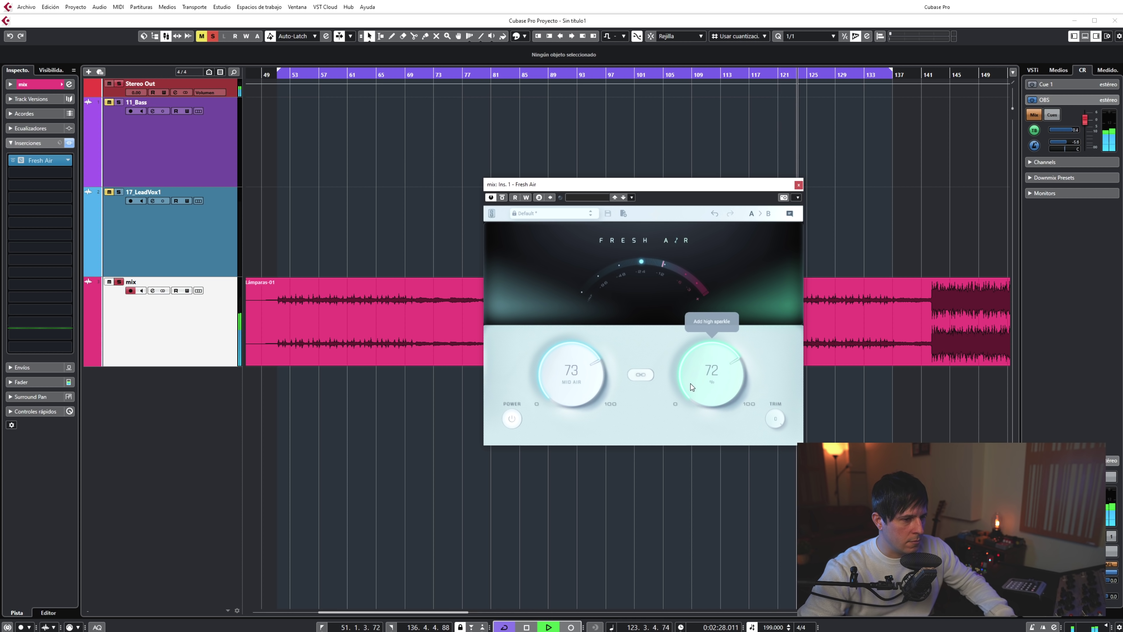
pyautogui.moveTo(575, 402); pyautogui.dragTo(577, 404)
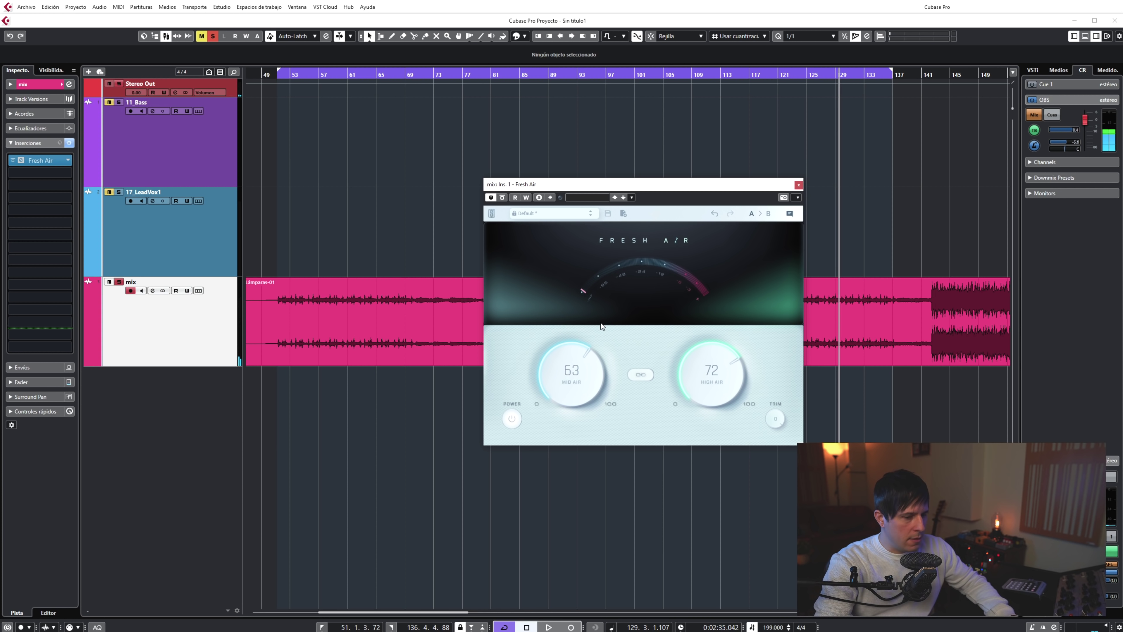
pyautogui.press('space')
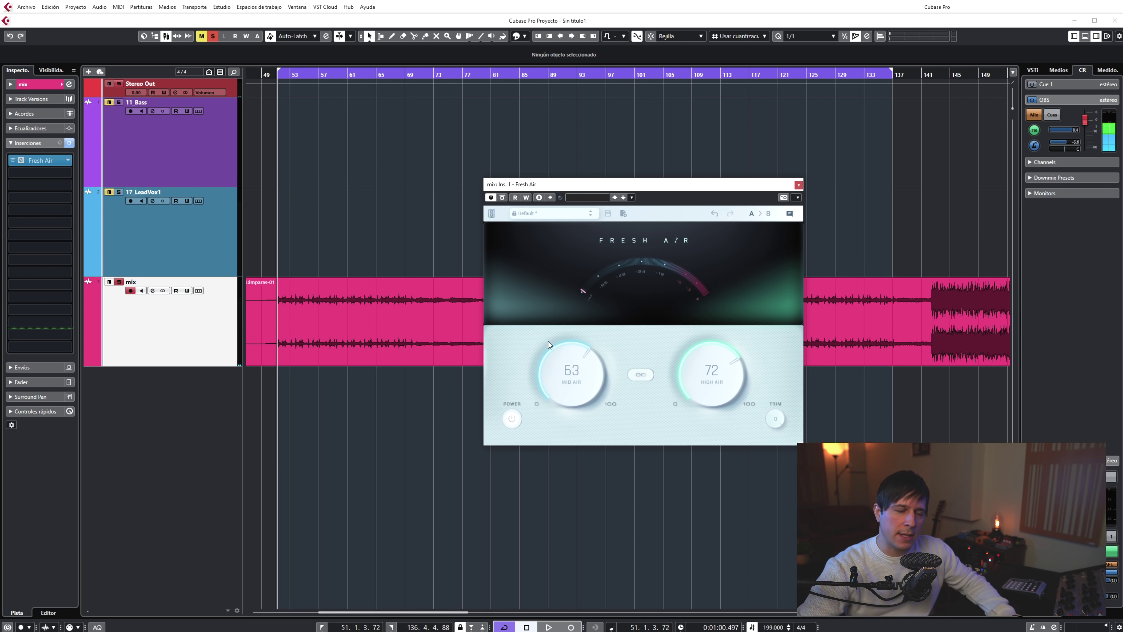
# Step: Play the mix from the loop start with Fresh Air bypassed and re-enabled for comparison, and stop playback
pyautogui.press('space')
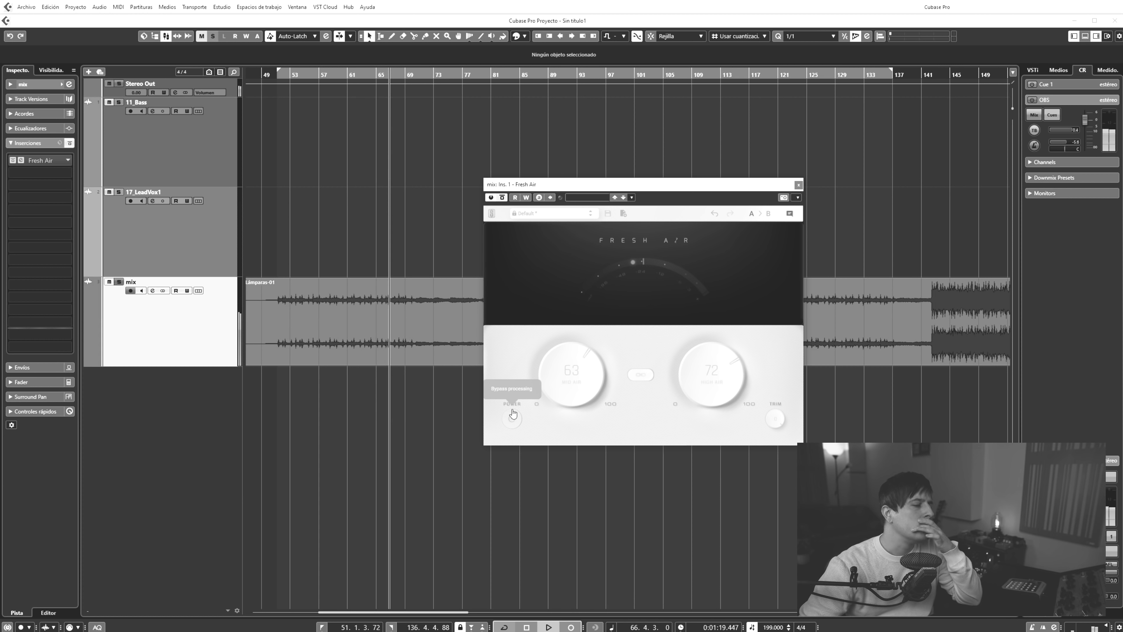
pyautogui.click(281, 76)
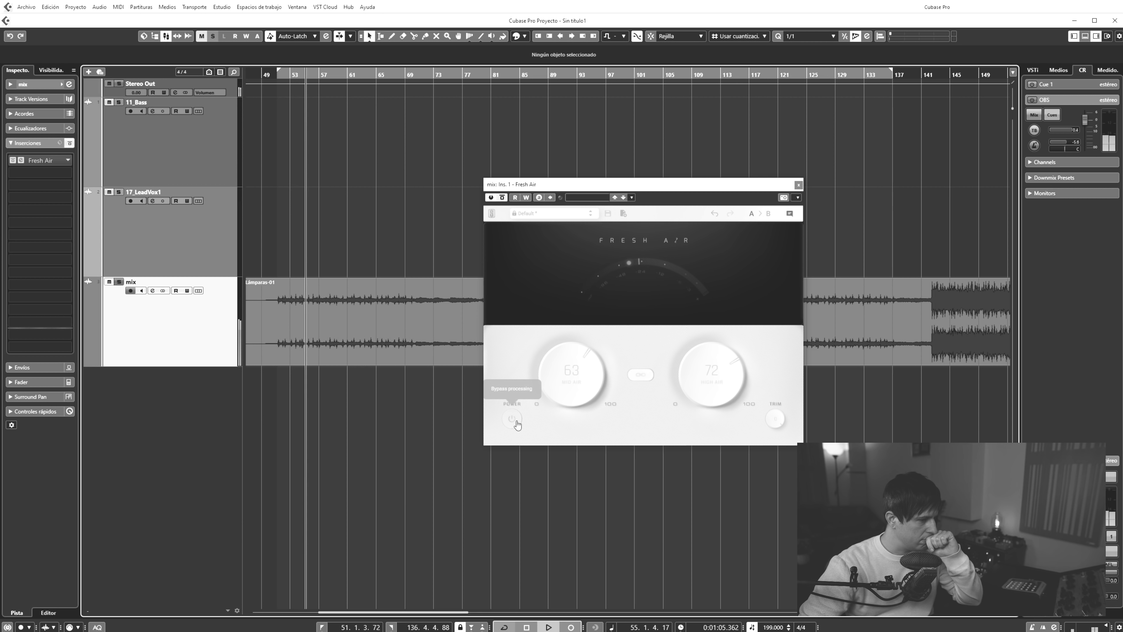
pyautogui.click(517, 422)
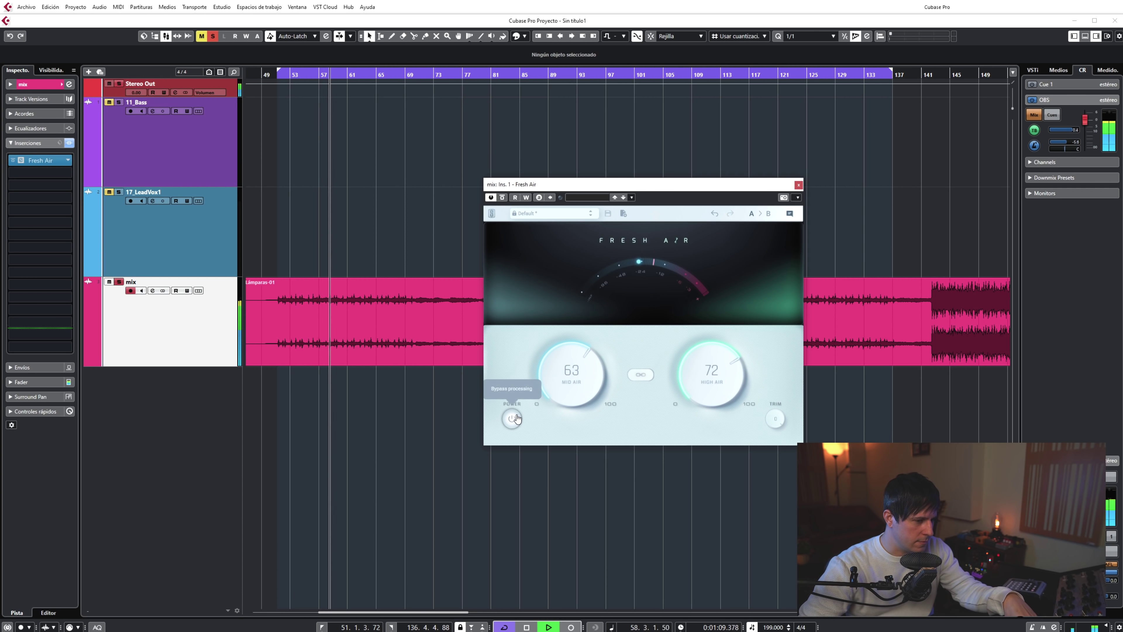
pyautogui.press('space')
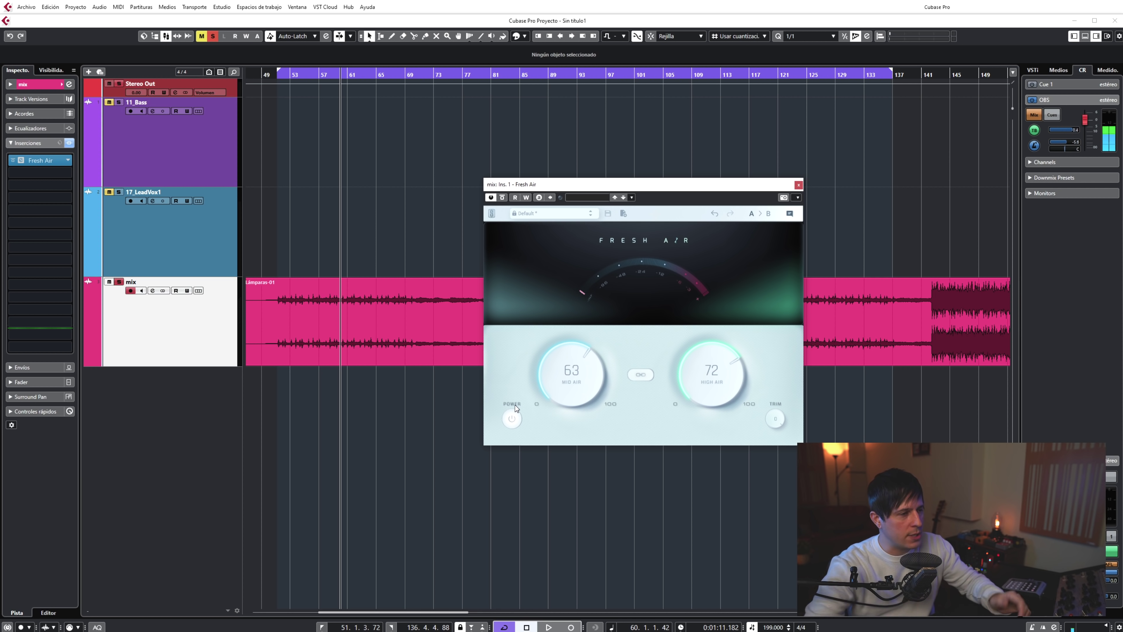
# Step: Play from the loop start, lower Fresh Air's output Trim, and compare the mix with processing bypassed and re-enabled
pyautogui.press('KP_1')
pyautogui.press('space')
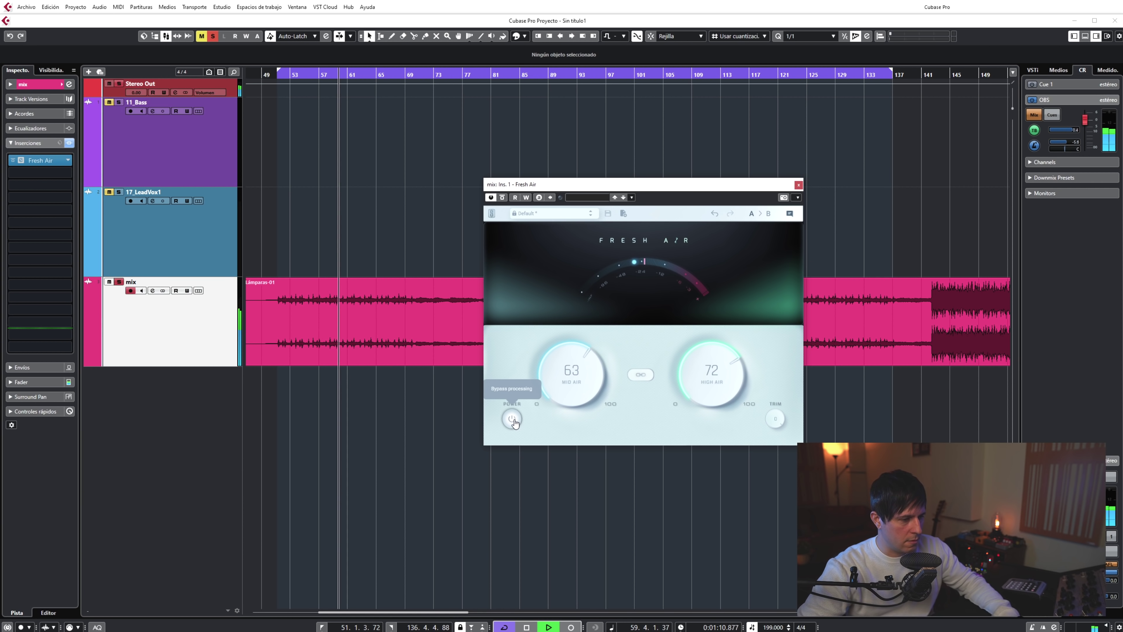
pyautogui.moveTo(782, 420); pyautogui.dragTo(770, 451)
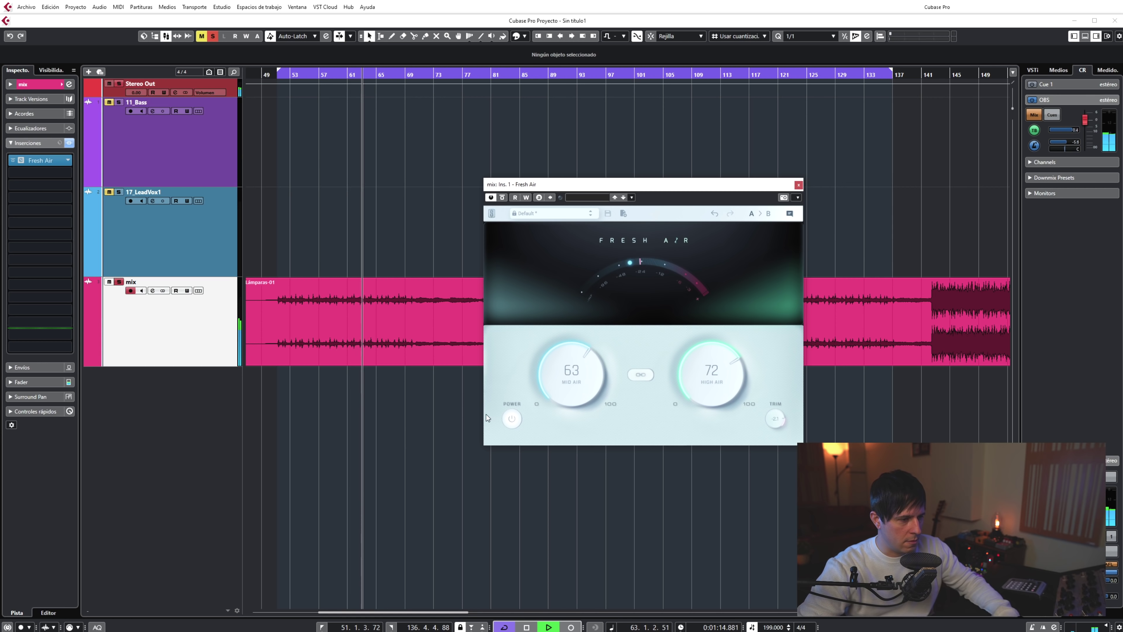
pyautogui.click(511, 420)
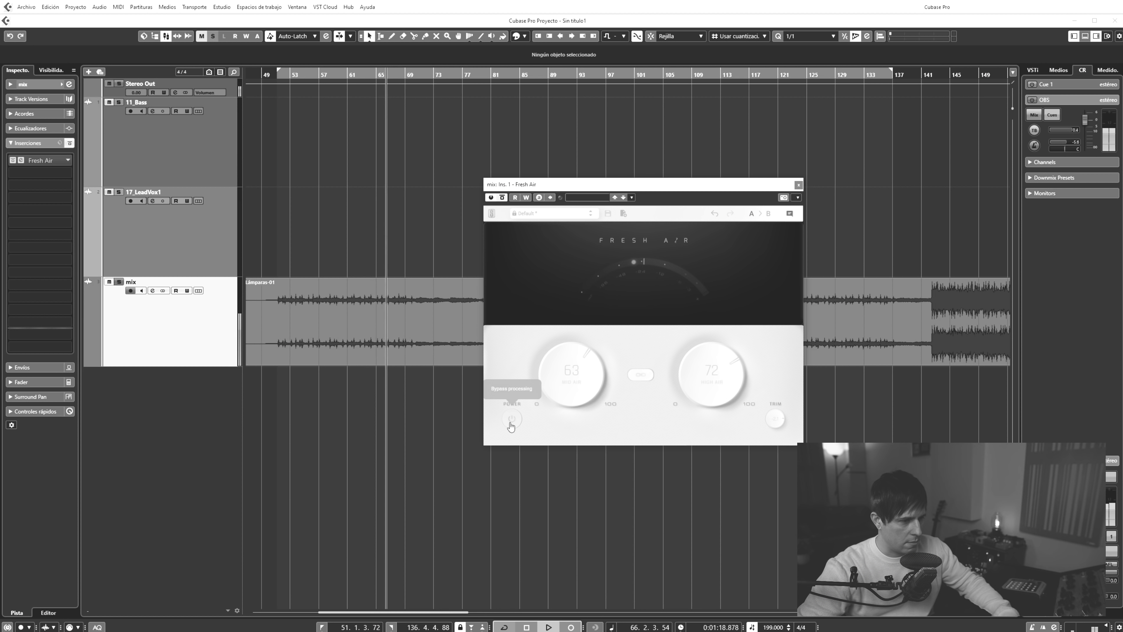
pyautogui.click(512, 421)
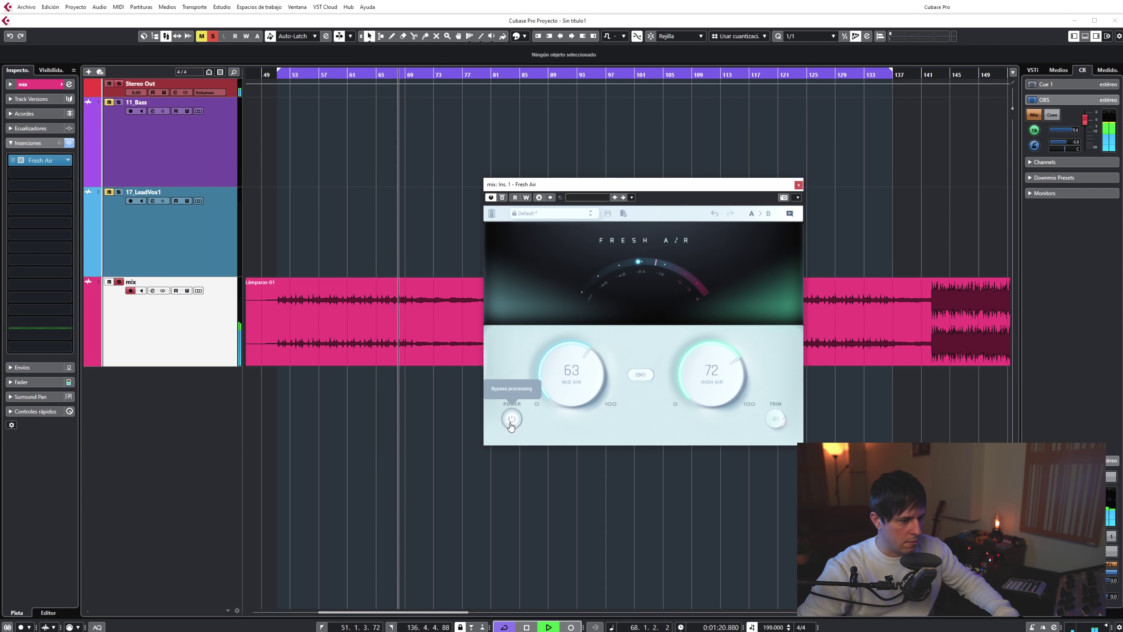